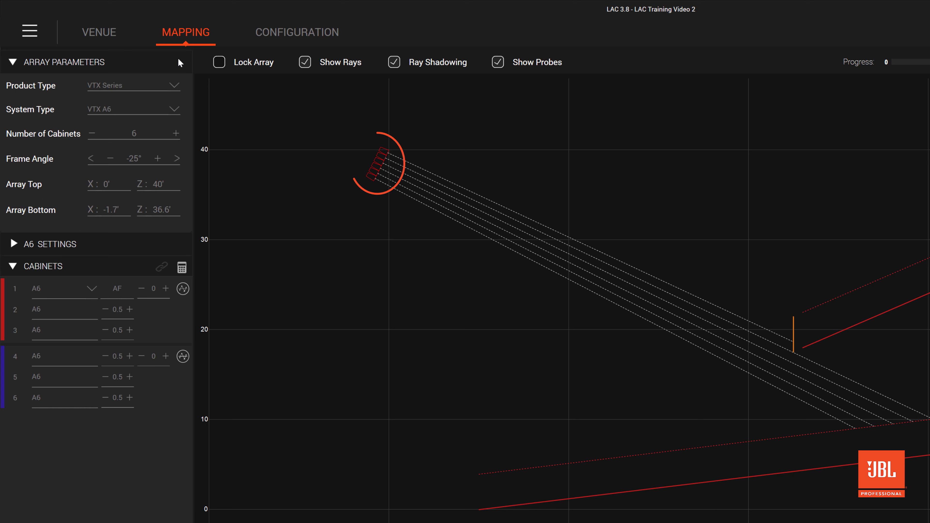
Step: Keep the product type as VTX Series and set the array's system type to VTX A8
{"action": "left_click", "coordinate": [170, 88]}
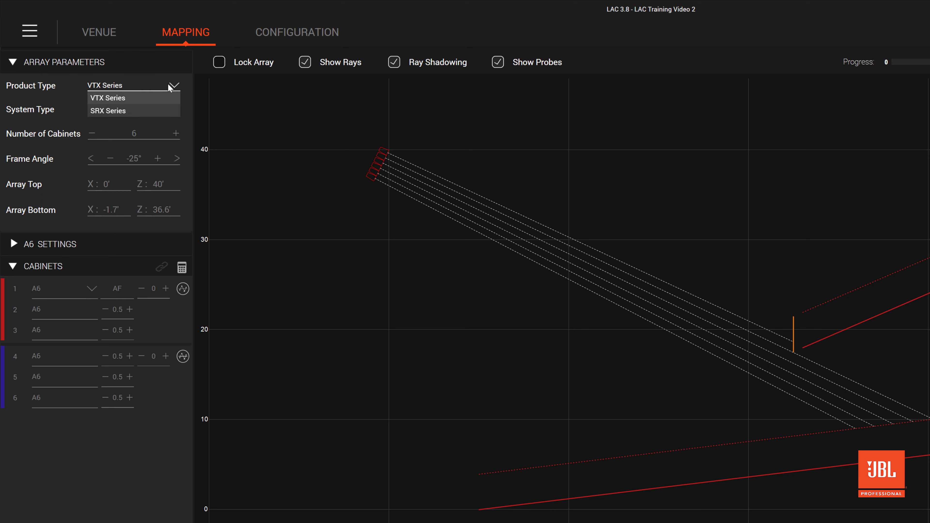
{"action": "left_click", "coordinate": [170, 87]}
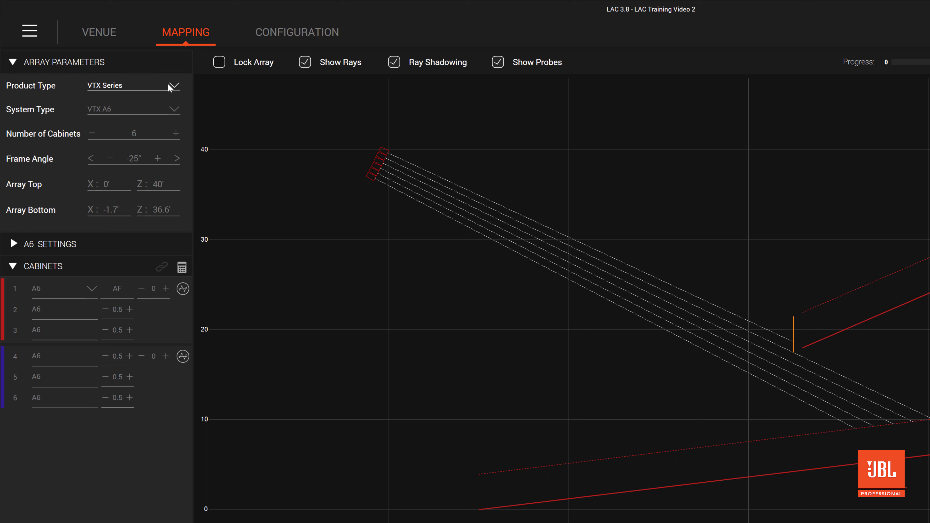
{"action": "left_click", "coordinate": [171, 108]}
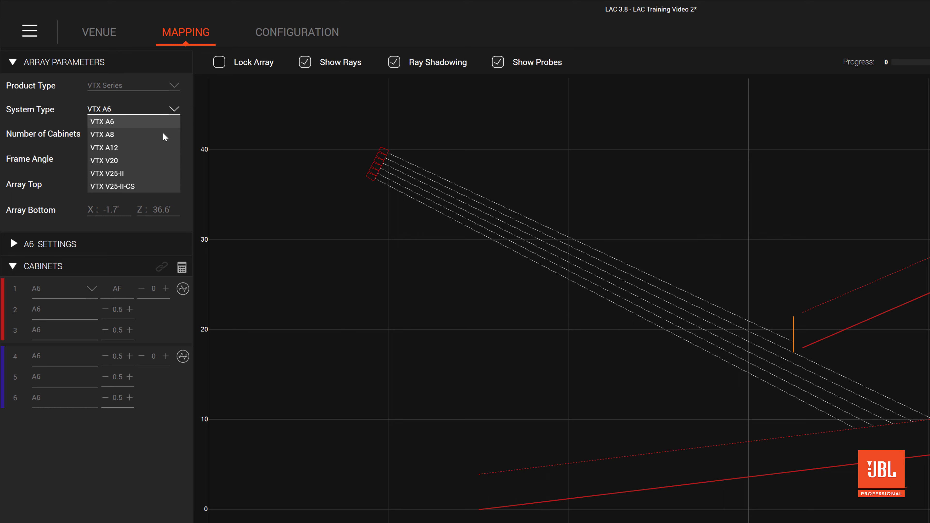
{"action": "left_click", "coordinate": [163, 135]}
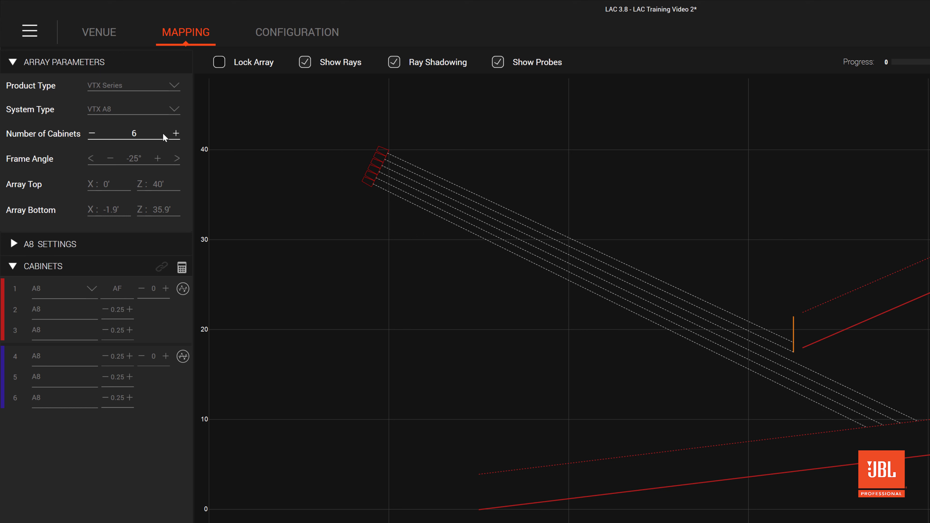
Step: Set the number of cabinets in the array to 10
{"action": "left_click", "coordinate": [176, 134]}
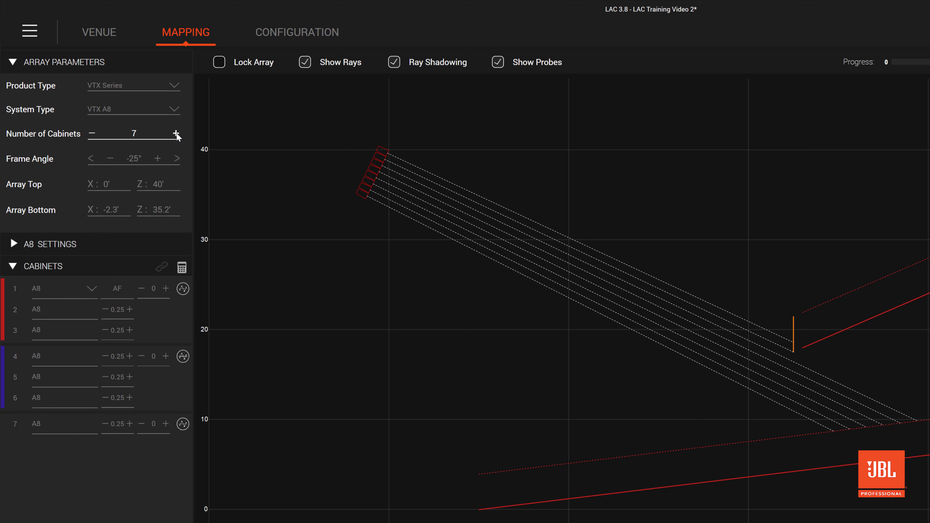
{"action": "left_click", "coordinate": [95, 137]}
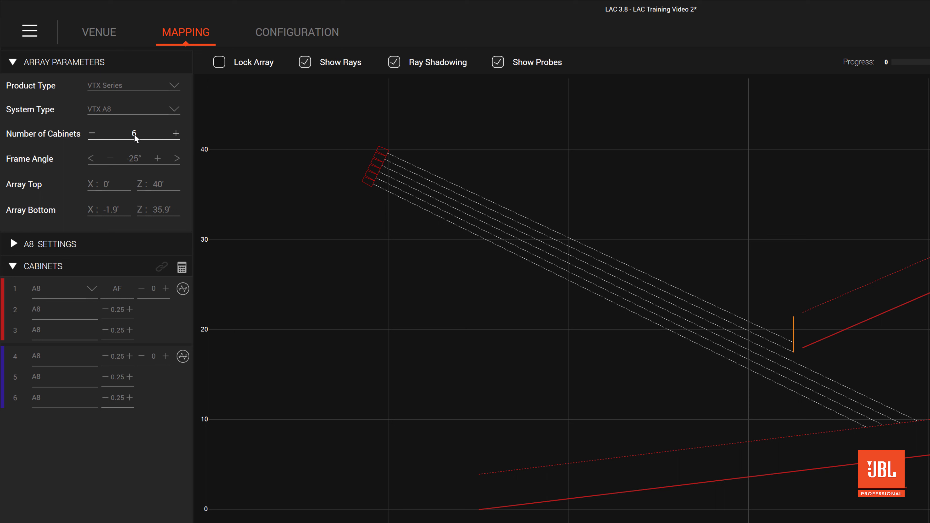
{"action": "double_click", "coordinate": [135, 136]}
{"action": "type", "text": "10"}
{"action": "key", "text": "Return"}
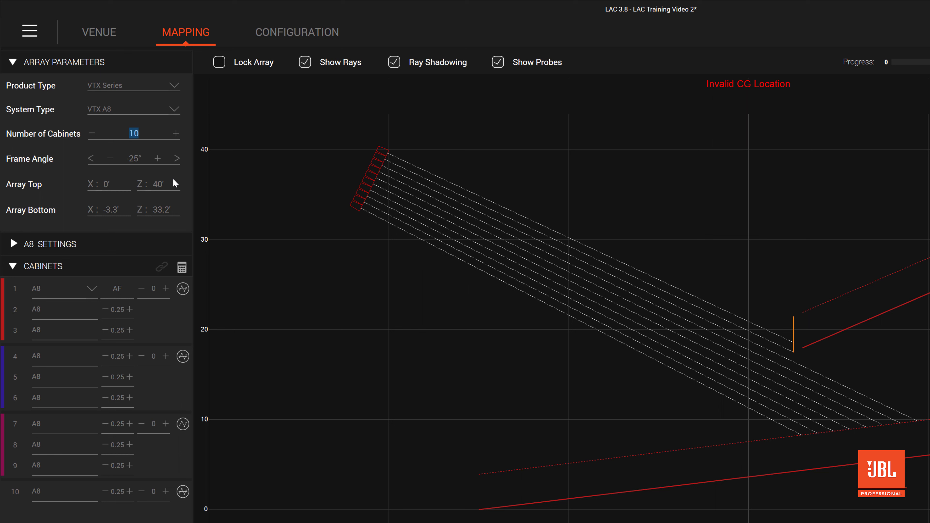
Step: Set the Array Top height (Z) to 24 feet
{"action": "left_click", "coordinate": [163, 185]}
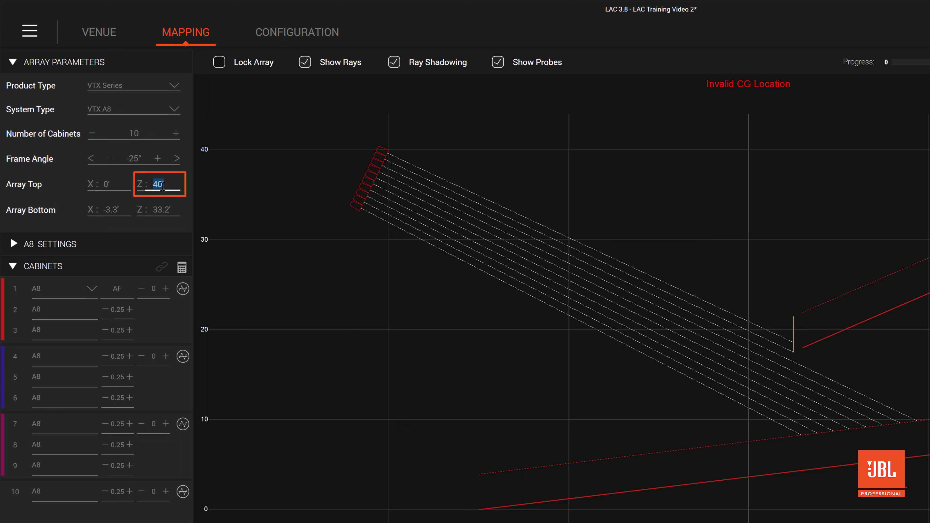
{"action": "type", "text": "24"}
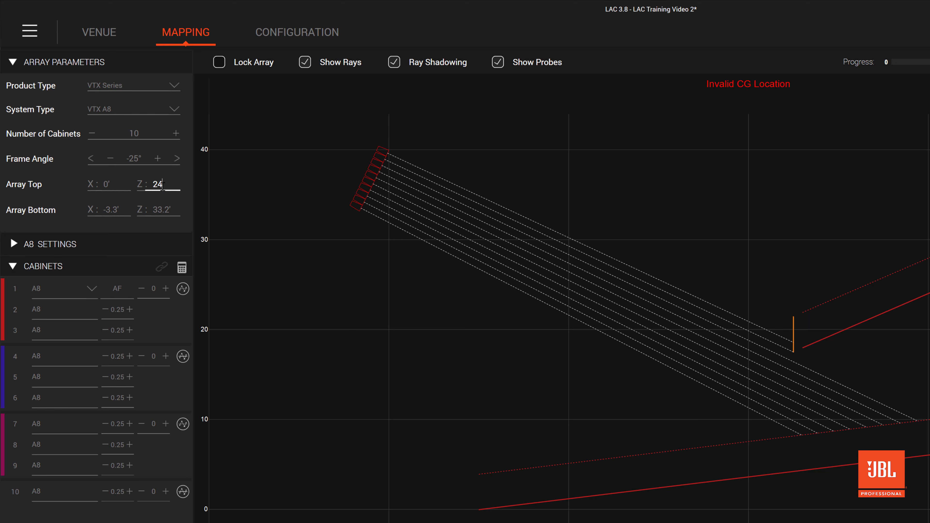
{"action": "key", "text": "Return"}
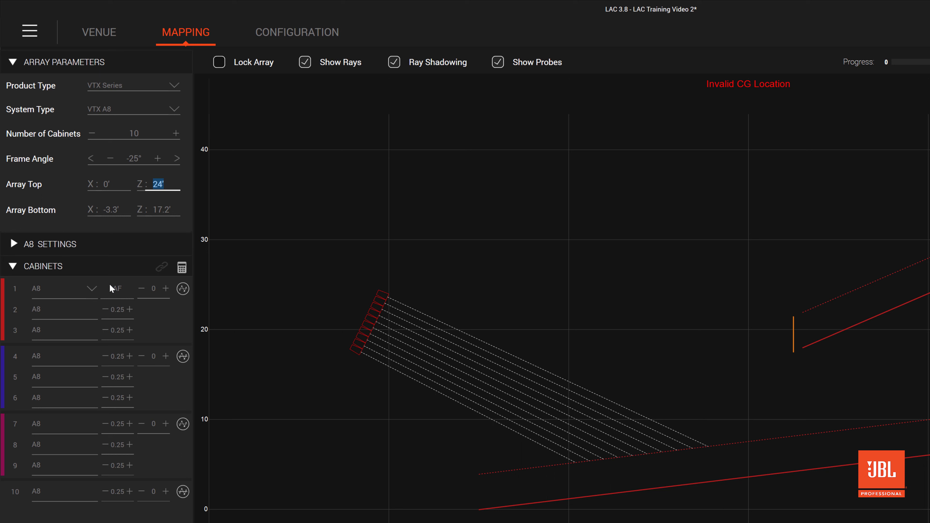
Step: Change the first two cabinets at the top of the array to B18
{"action": "left_click", "coordinate": [93, 289]}
{"action": "left_click", "coordinate": [60, 318]}
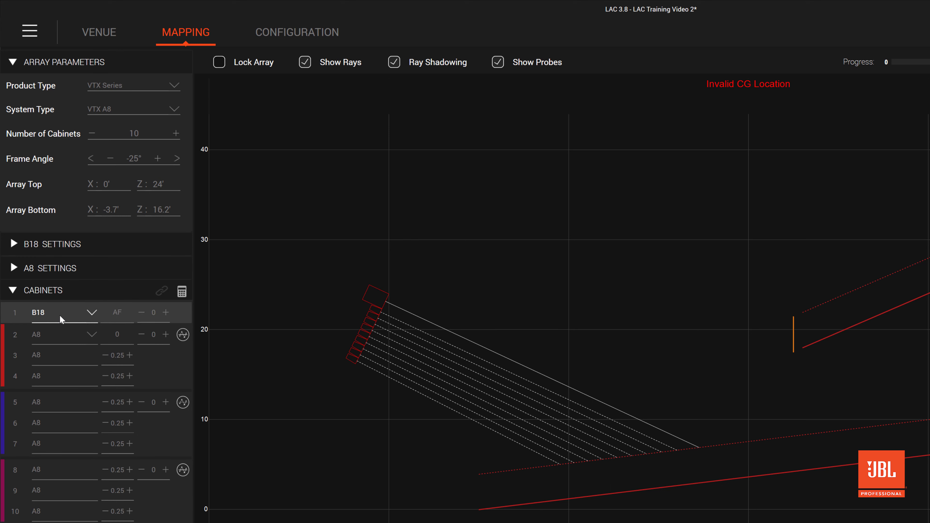
{"action": "left_click", "coordinate": [61, 334]}
{"action": "left_click", "coordinate": [48, 365]}
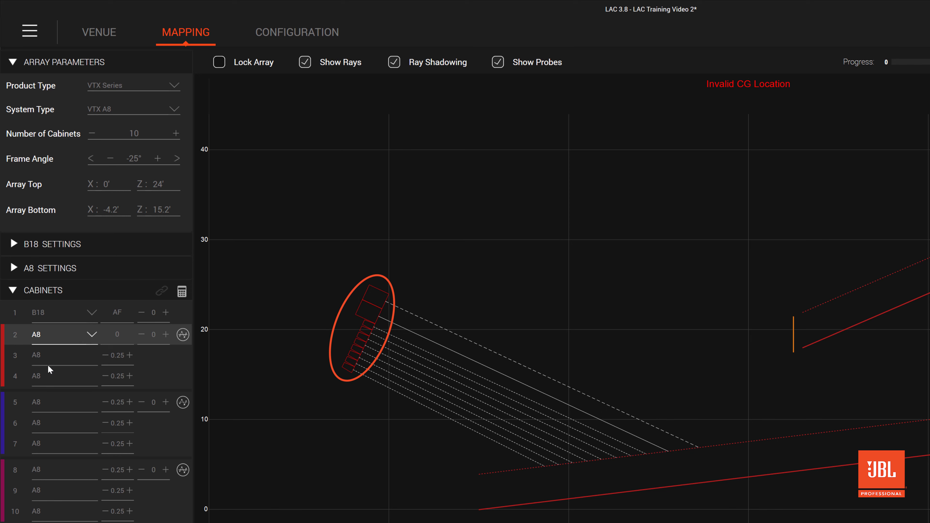
Step: Change the first two cabinets at the top of the array back to A8
{"action": "left_click", "coordinate": [60, 337]}
{"action": "left_click", "coordinate": [61, 350]}
{"action": "left_click", "coordinate": [60, 316]}
{"action": "left_click", "coordinate": [58, 330]}
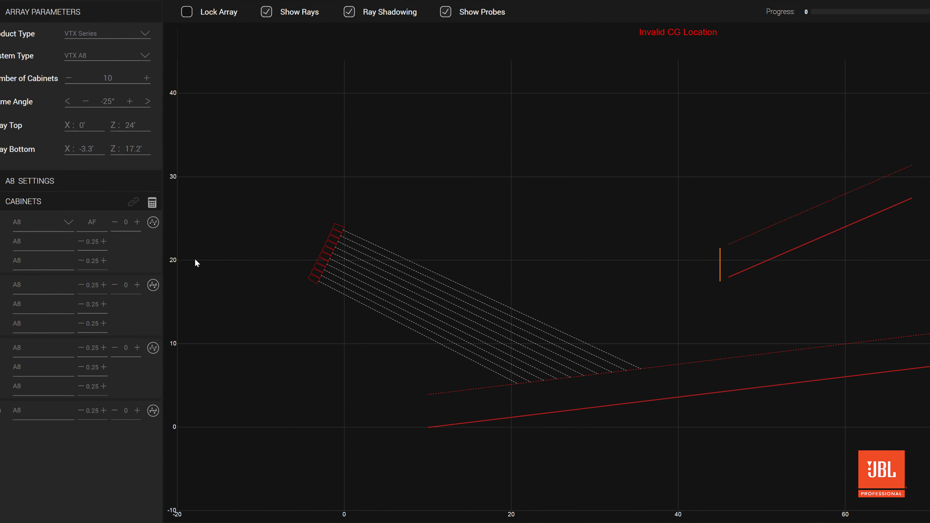
Step: Calculate the array's frame and cabinet angles automatically, and reduce the angle of cabinet 6 to 2 degrees
{"action": "left_click", "coordinate": [153, 203]}
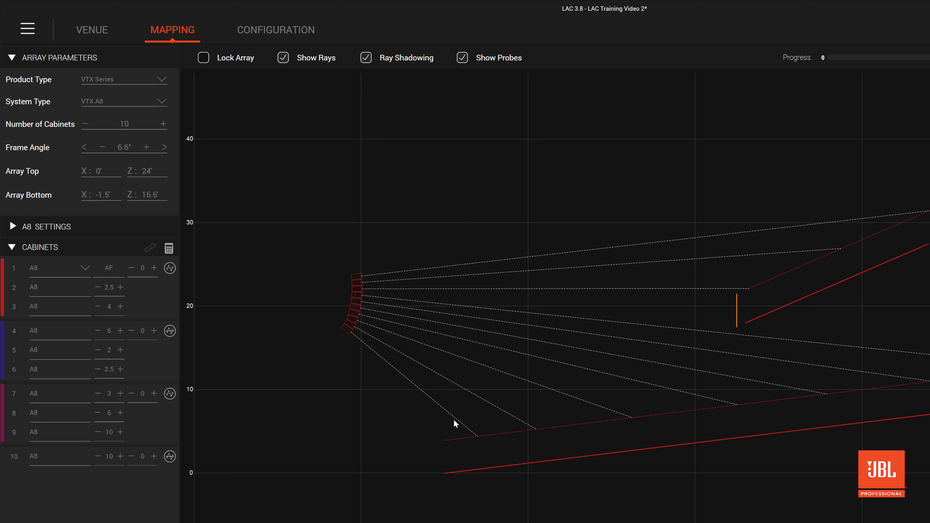
{"action": "left_click_drag", "start_coordinate": [455, 424], "coordinate": [407, 436]}
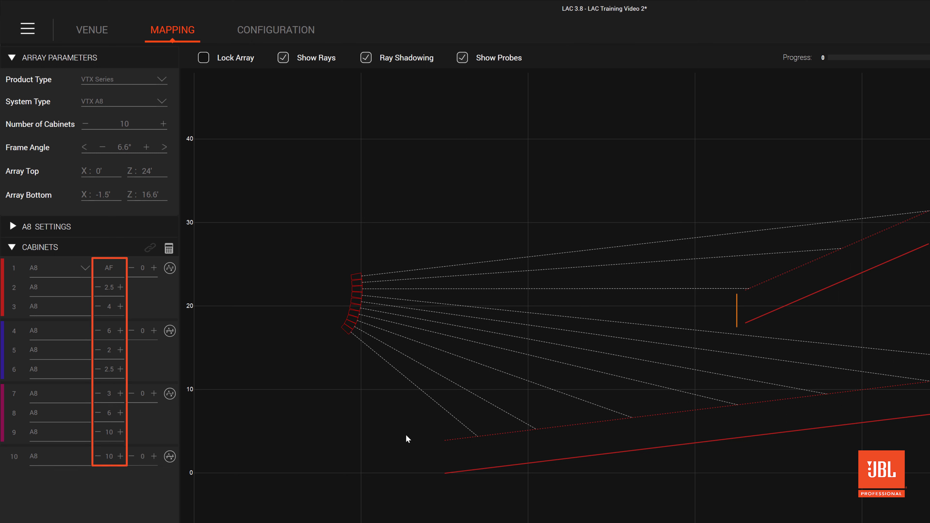
{"action": "left_click", "coordinate": [96, 370]}
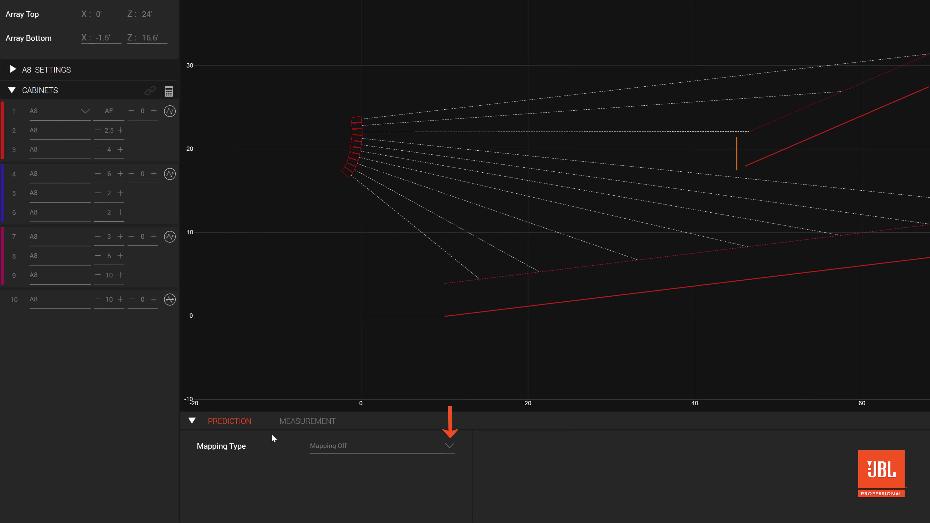
Step: Set the mapping type to SPL Mapping and display Frequency 4 at 10000 Hz
{"action": "left_click", "coordinate": [314, 446]}
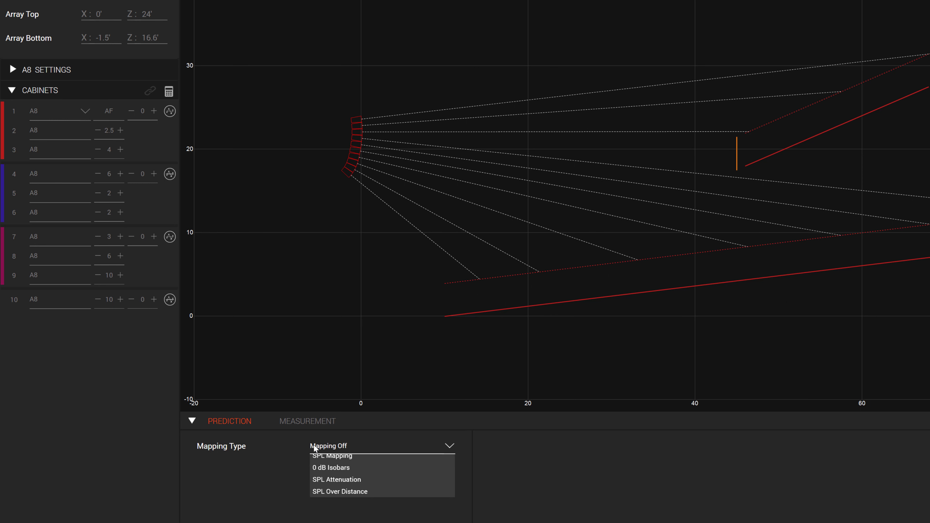
{"action": "left_click", "coordinate": [321, 471]}
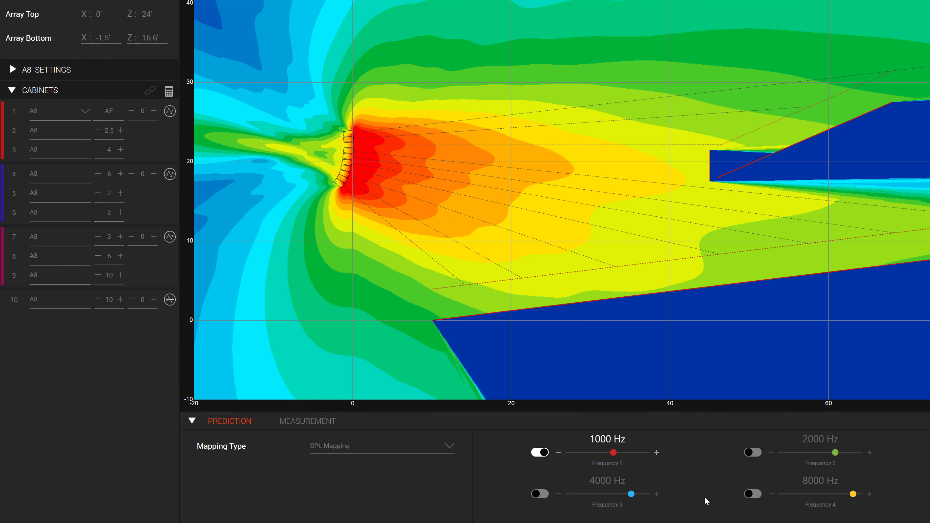
{"action": "left_click", "coordinate": [749, 493]}
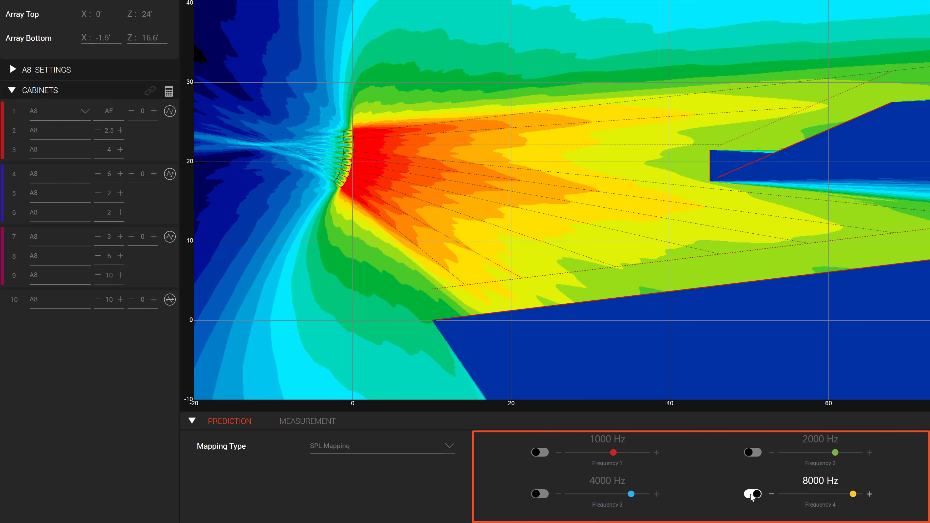
{"action": "left_click_drag", "start_coordinate": [856, 498], "coordinate": [861, 485]}
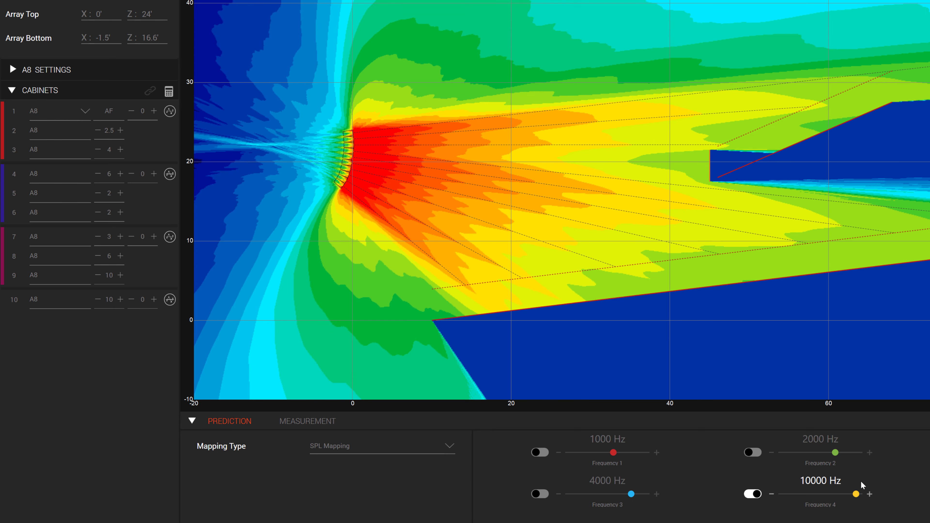
Step: Display the 1000 Hz map, preview the 6 dB colour scale and return to the 3 dB scale
{"action": "left_click", "coordinate": [538, 452]}
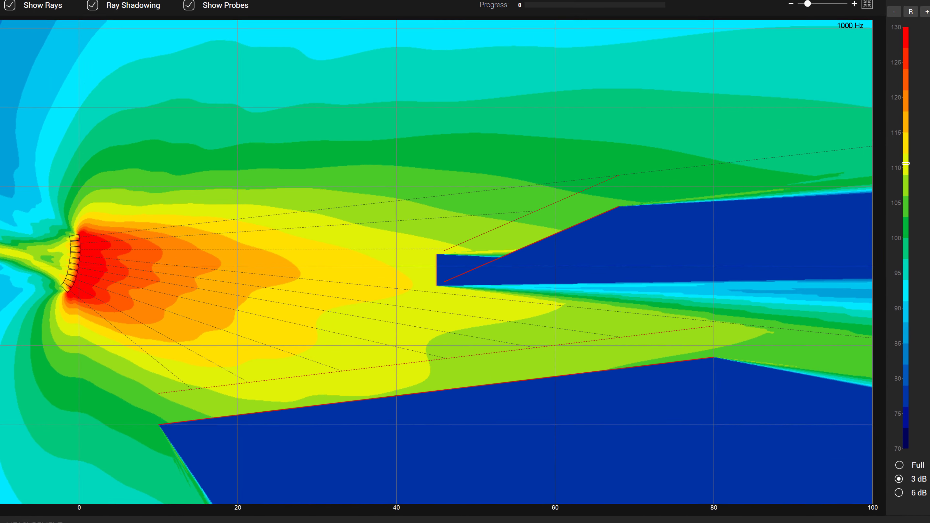
{"action": "left_click", "coordinate": [894, 495]}
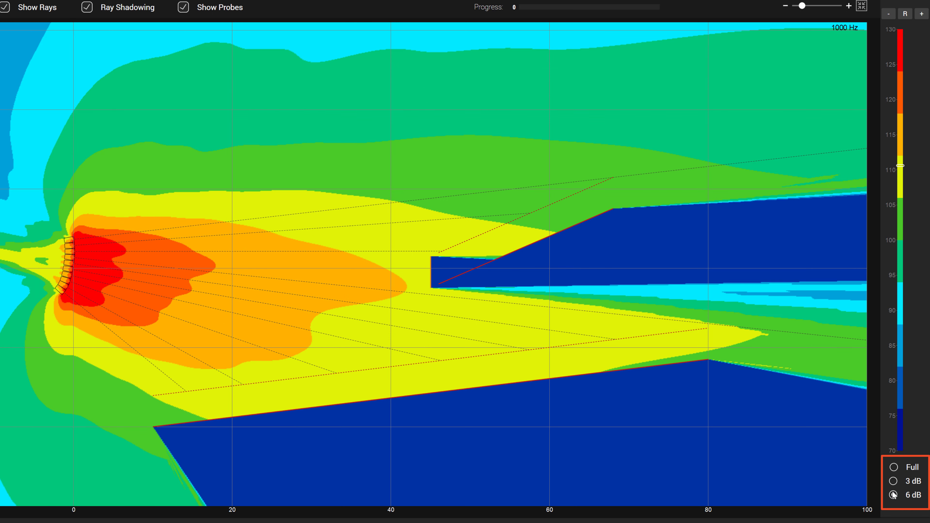
{"action": "left_click", "coordinate": [894, 483]}
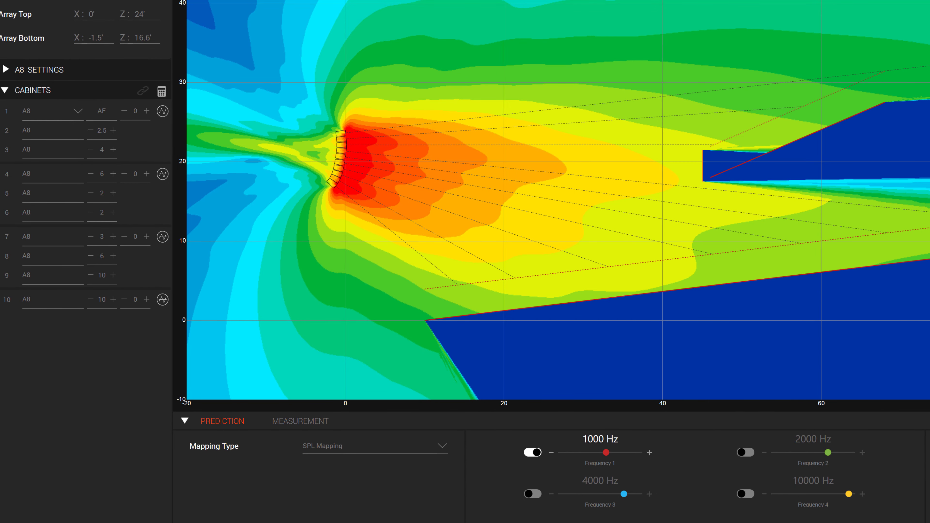
Step: Set the mapping type to SPL Over Distance and turn off the 8000 Hz curve
{"action": "left_click", "coordinate": [439, 447]}
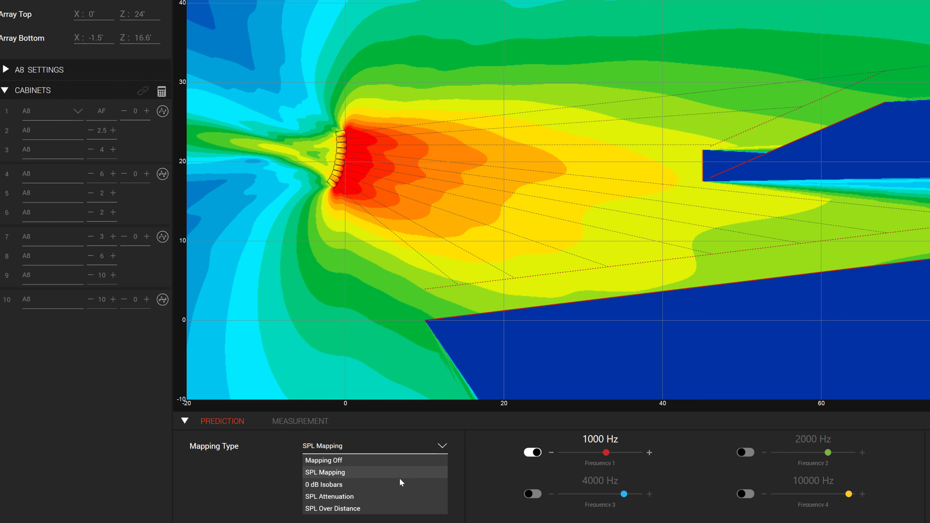
{"action": "left_click", "coordinate": [357, 510]}
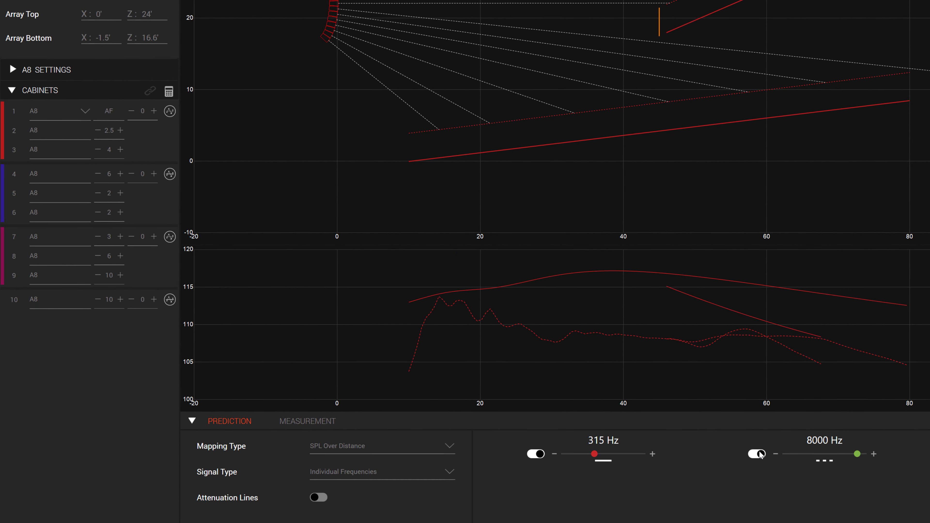
{"action": "left_click", "coordinate": [758, 454]}
Step: Set the signal type to Frequency Range with a start frequency of 2000 Hz and a stop frequency of 8000 Hz
{"action": "left_click", "coordinate": [418, 478]}
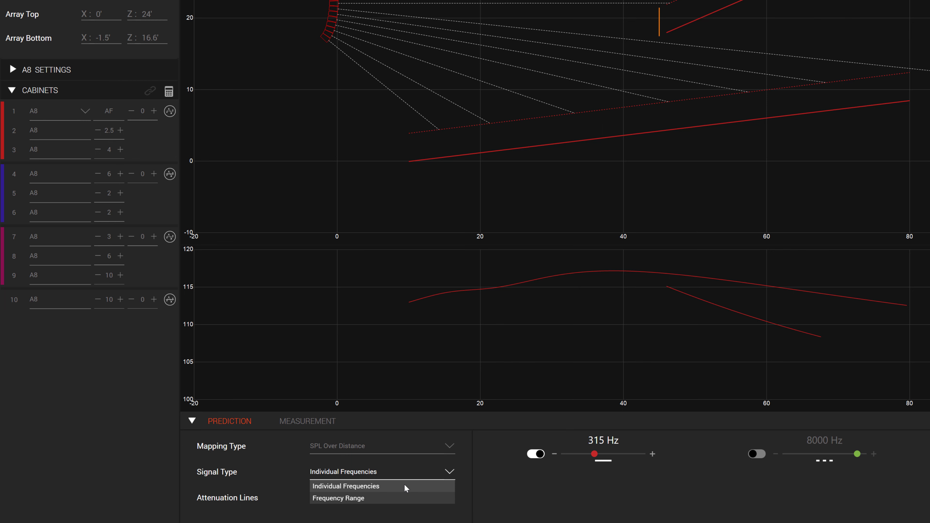
{"action": "left_click", "coordinate": [361, 499]}
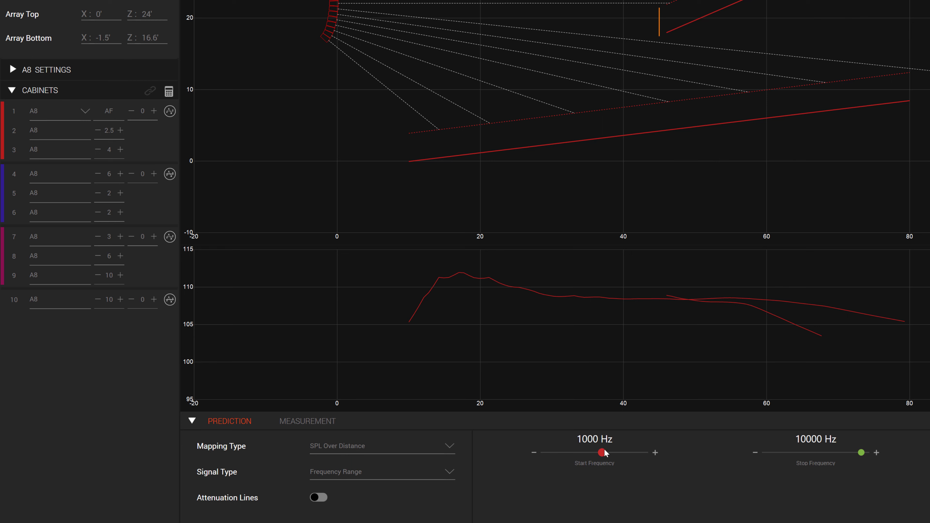
{"action": "left_click_drag", "start_coordinate": [605, 453], "coordinate": [617, 453]}
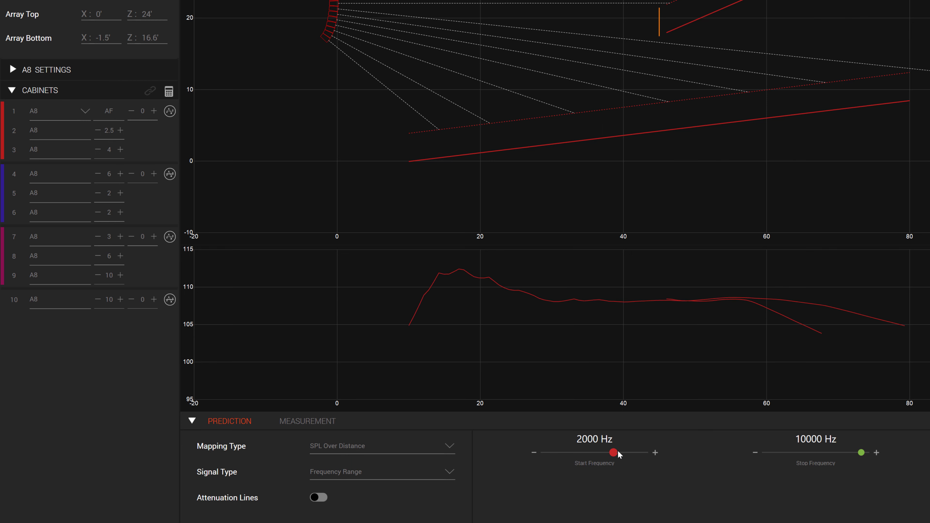
{"action": "left_click_drag", "start_coordinate": [861, 453], "coordinate": [857, 454]}
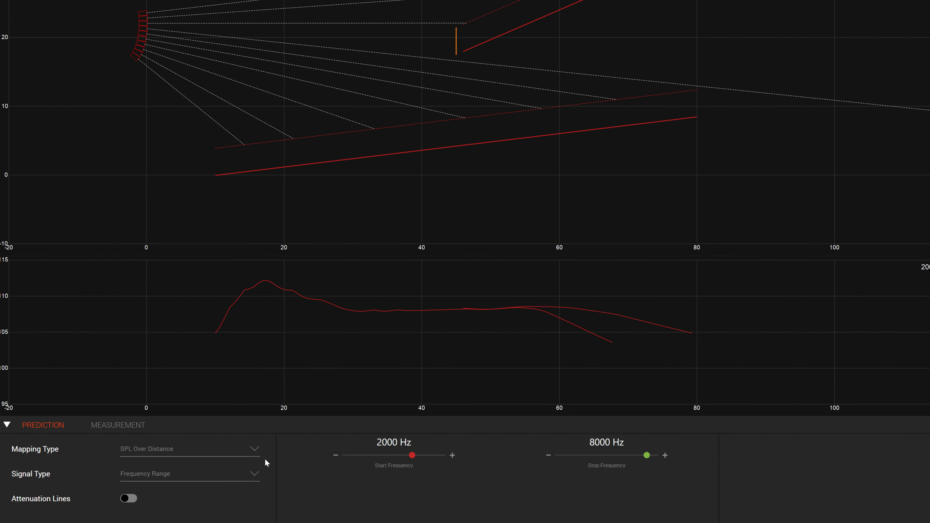
Step: Set the mapping type to Mapping Off and open the microphone measurement view
{"action": "left_click", "coordinate": [200, 454]}
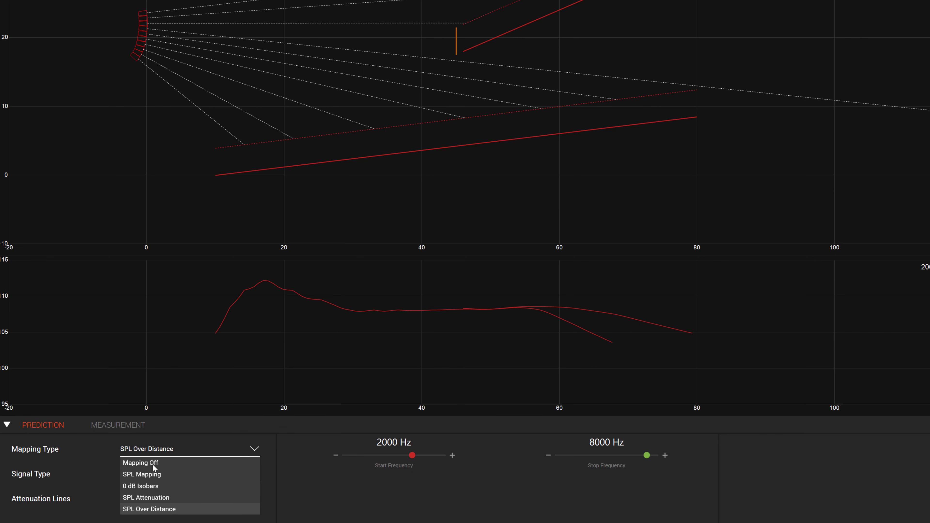
{"action": "left_click", "coordinate": [153, 464]}
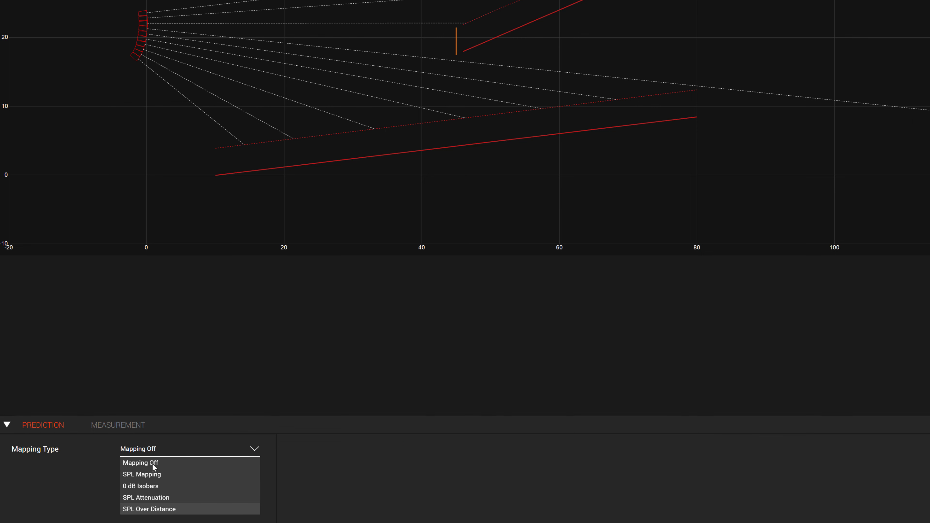
{"action": "left_click", "coordinate": [129, 429]}
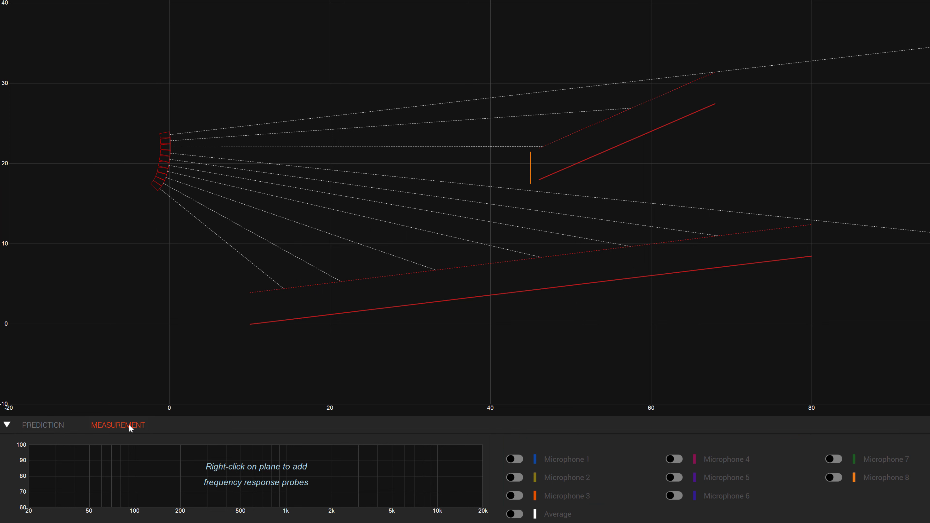
Step: Add three frequency response probes along the lower audience plane, at about X = 18, 42 and 62 feet
{"action": "right_click", "coordinate": [316, 286]}
{"action": "left_click", "coordinate": [348, 292]}
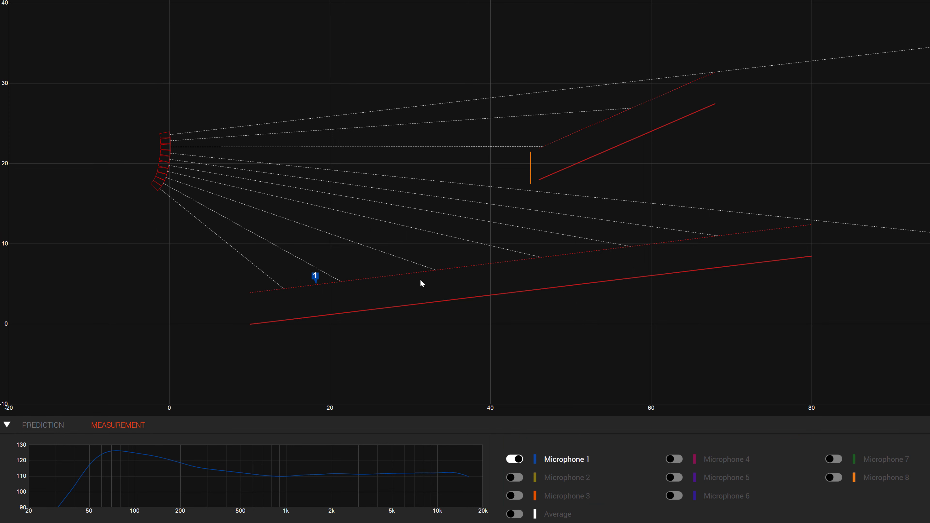
{"action": "right_click", "coordinate": [506, 262]}
{"action": "left_click", "coordinate": [588, 265]}
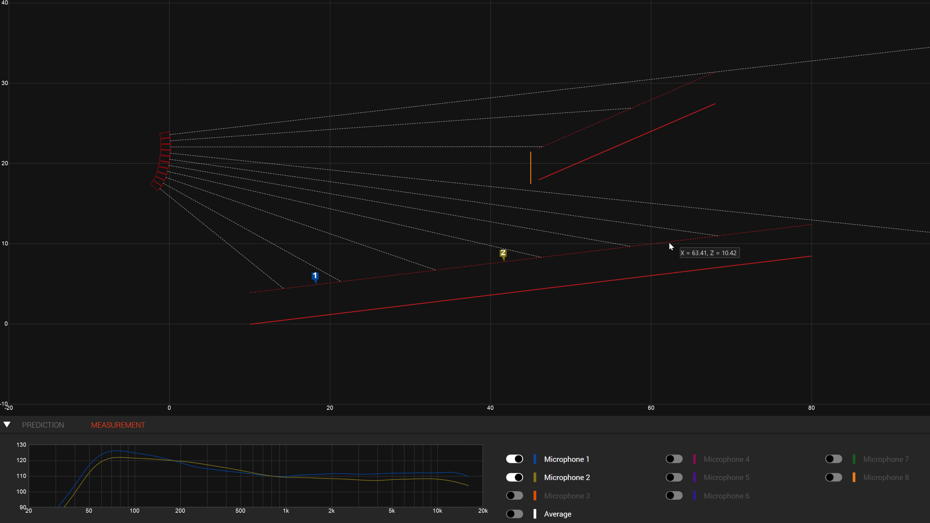
{"action": "right_click", "coordinate": [669, 241]}
{"action": "left_click", "coordinate": [679, 248]}
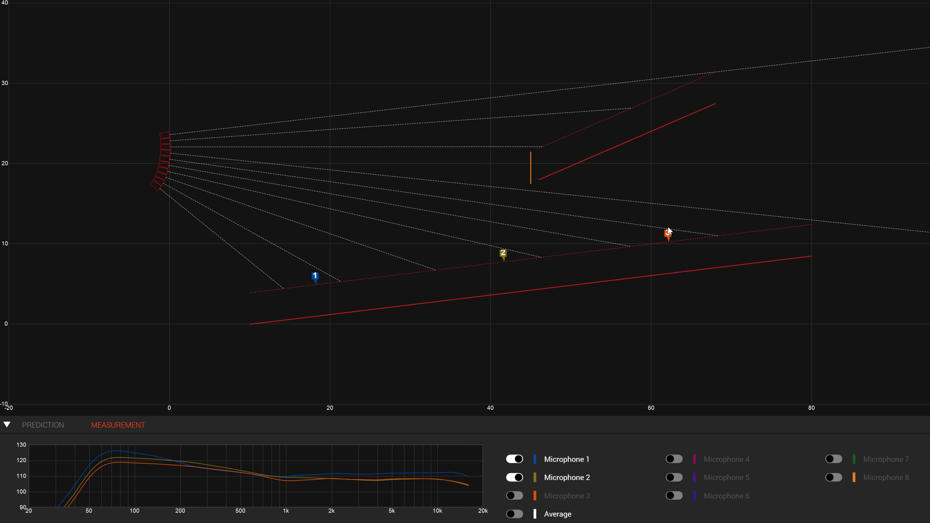
Step: Add two frequency response probes along the upper audience plane, at about X = 51 and 62 feet
{"action": "right_click", "coordinate": [581, 128]}
{"action": "left_click", "coordinate": [594, 134]}
{"action": "right_click", "coordinate": [671, 91]}
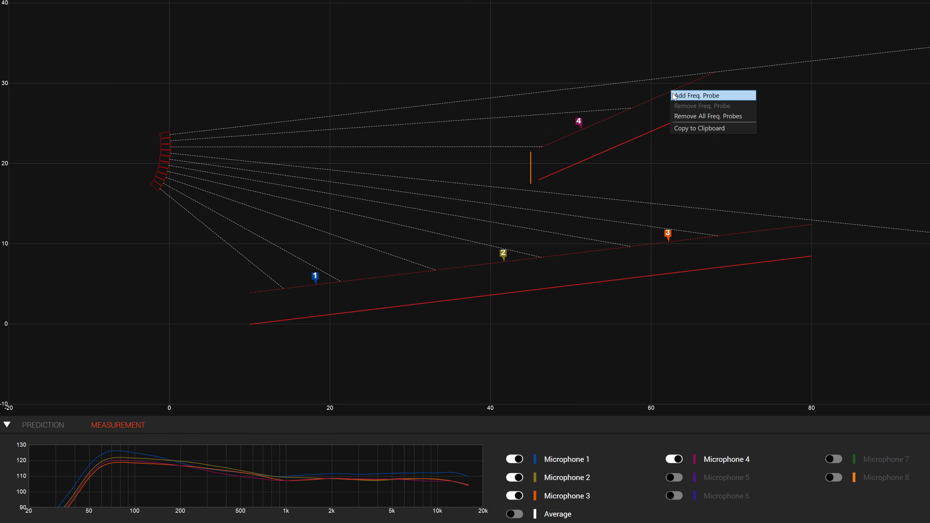
{"action": "left_click", "coordinate": [675, 96]}
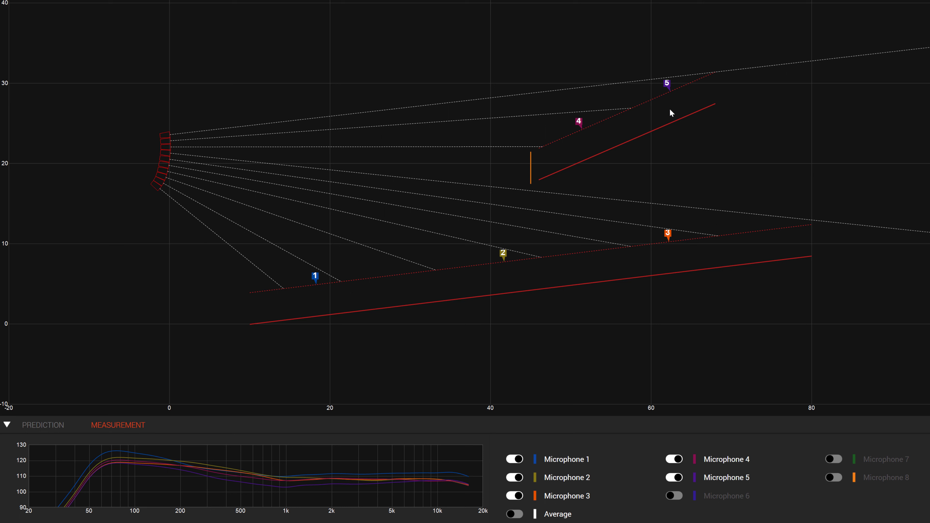
Step: Shift probe 4 to about X = 53 feet, probe 3 to about 63 and probe 1 to about 18, and remove probe 5
{"action": "left_click_drag", "start_coordinate": [576, 123], "coordinate": [589, 117]}
{"action": "left_click_drag", "start_coordinate": [669, 238], "coordinate": [675, 236]}
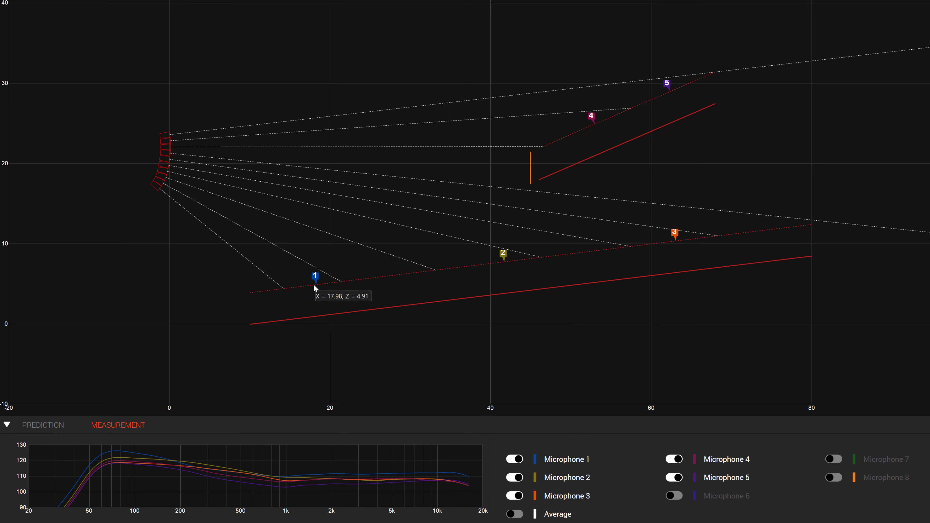
{"action": "left_click_drag", "start_coordinate": [316, 283], "coordinate": [314, 284]}
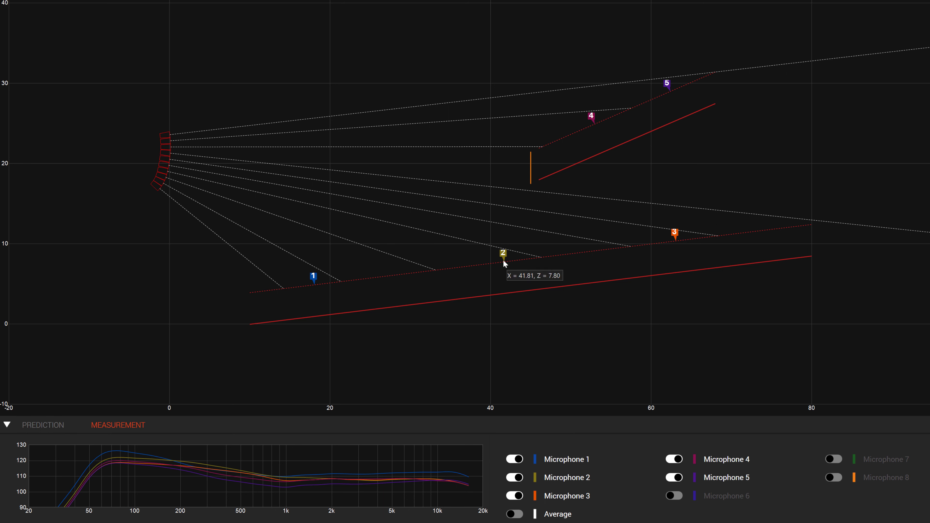
{"action": "right_click", "coordinate": [670, 89]}
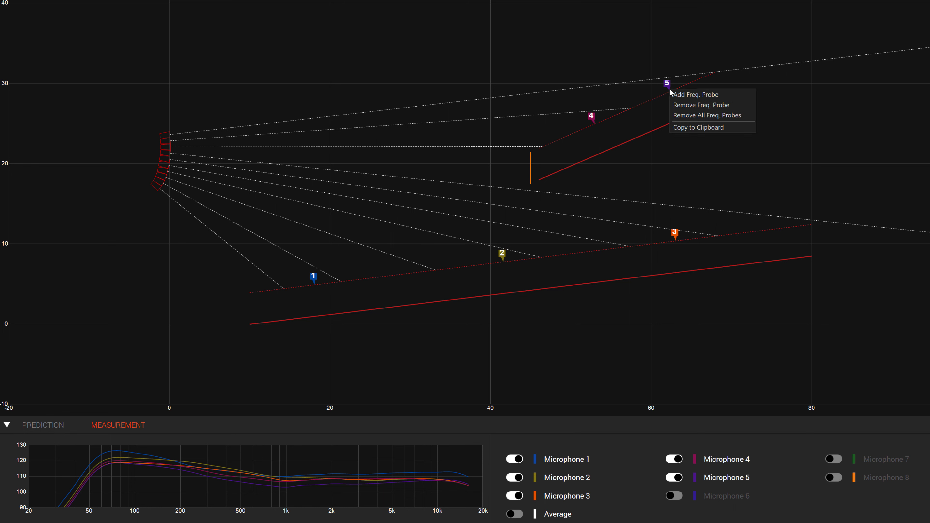
{"action": "left_click", "coordinate": [678, 105]}
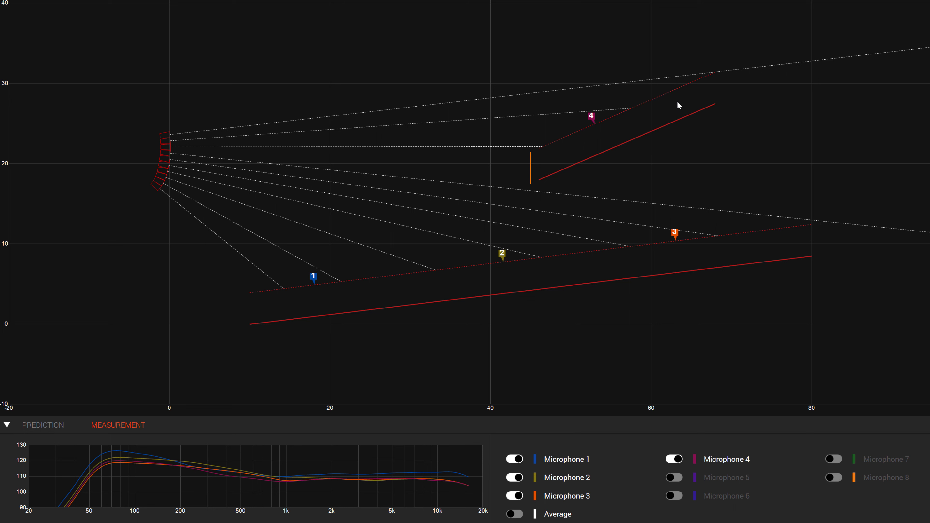
Step: Turn on the Average curve and compare the response with Microphone 1 switched off and on again
{"action": "left_click", "coordinate": [520, 515]}
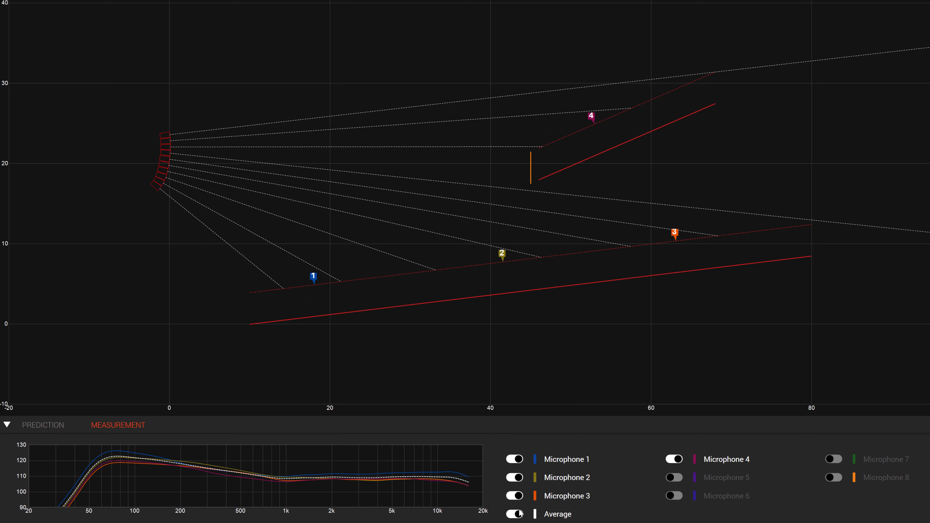
{"action": "left_click", "coordinate": [518, 461]}
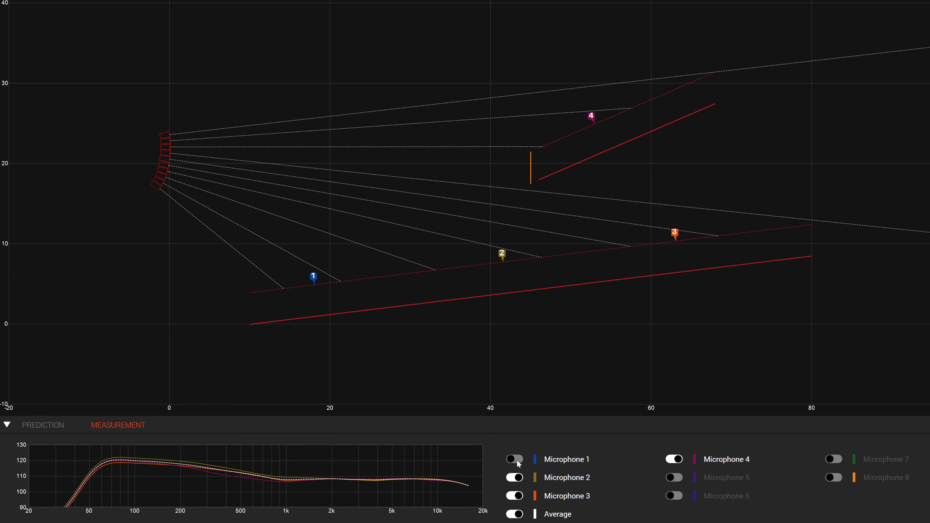
{"action": "left_click", "coordinate": [516, 460]}
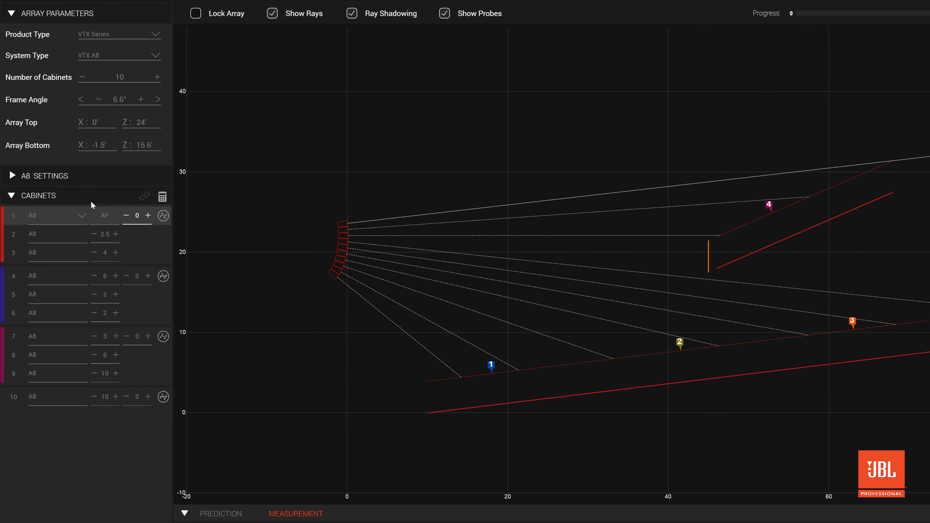
Step: Expand the A8 settings and review the available circuit grouping options
{"action": "left_click", "coordinate": [12, 176]}
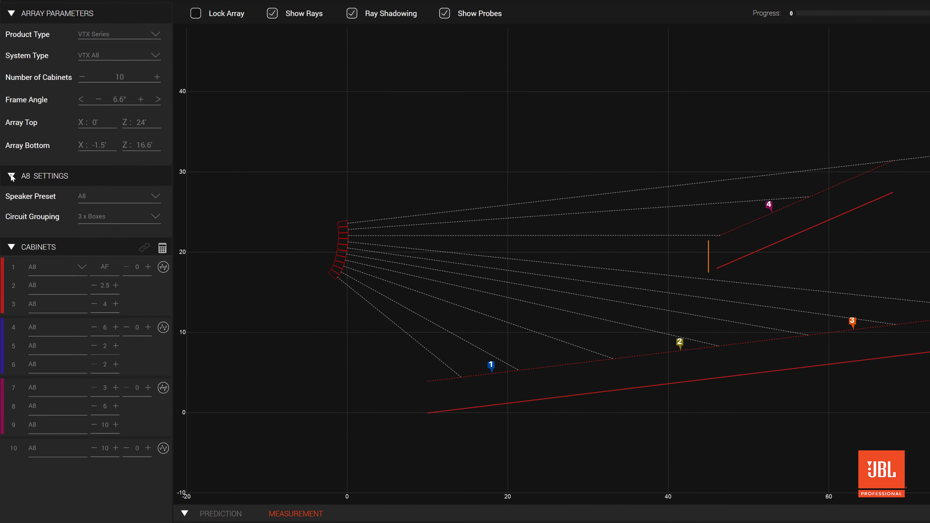
{"action": "left_click", "coordinate": [153, 217]}
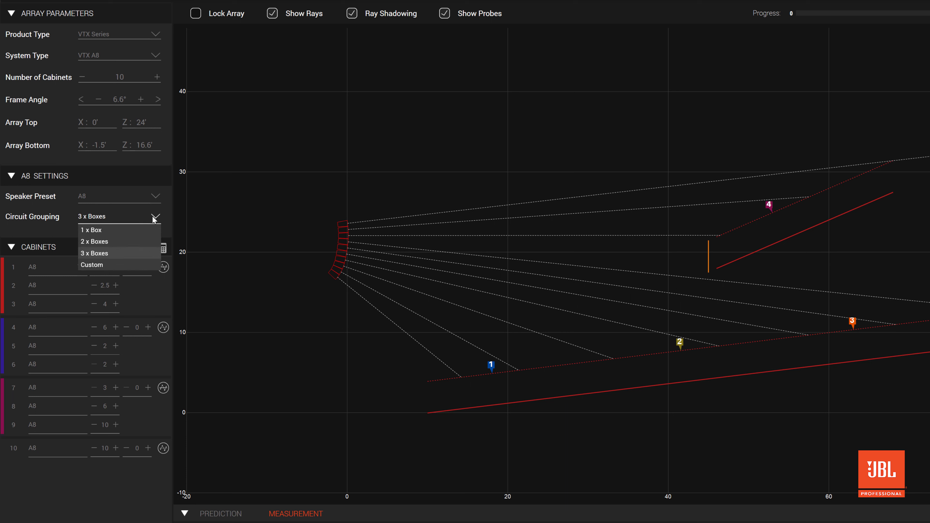
{"action": "left_click", "coordinate": [154, 218]}
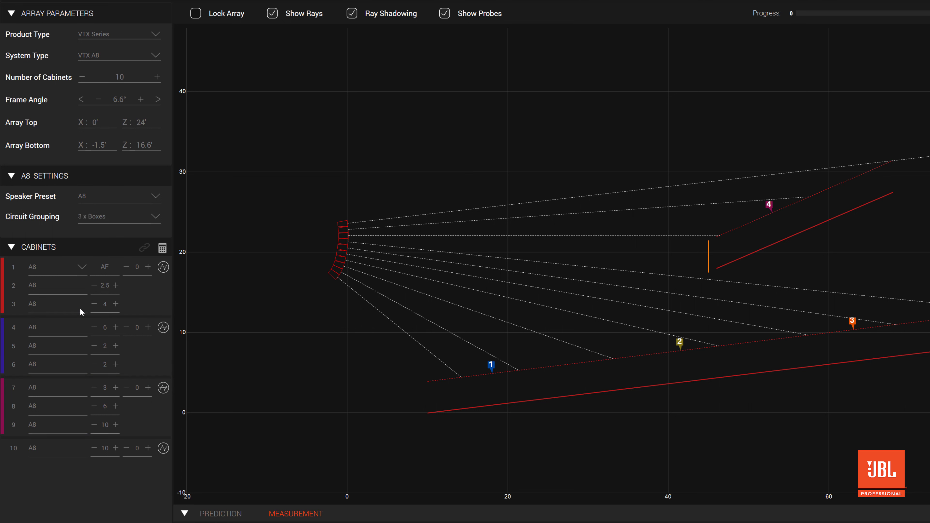
Step: Ungroup cabinets 7 to 9 and regroup the lowest four cabinets into two circuits, 7–8 and 9–10
{"action": "left_click", "coordinate": [13, 407]}
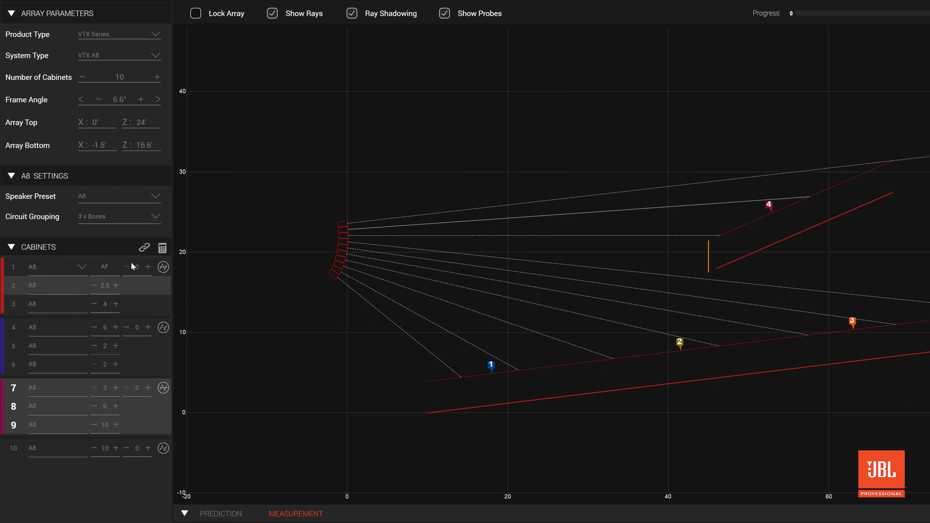
{"action": "left_click", "coordinate": [144, 250]}
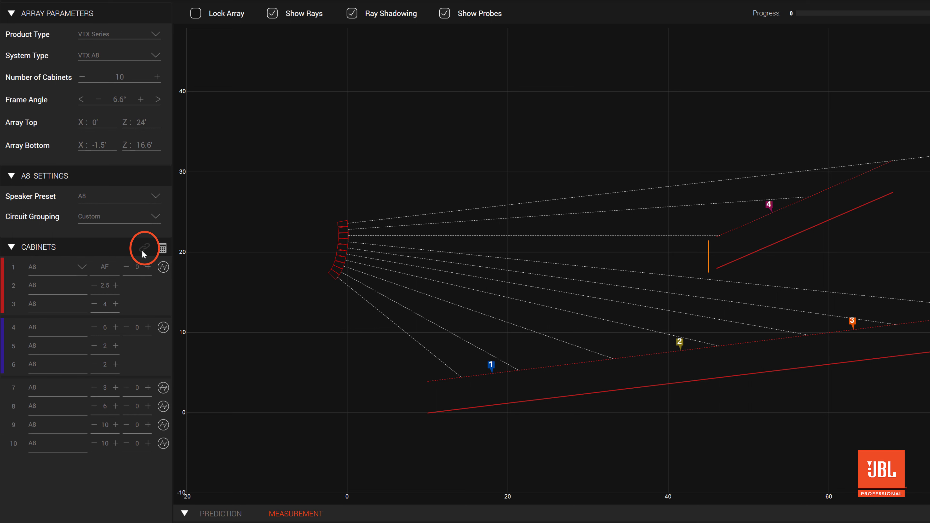
{"action": "left_click", "coordinate": [18, 389]}
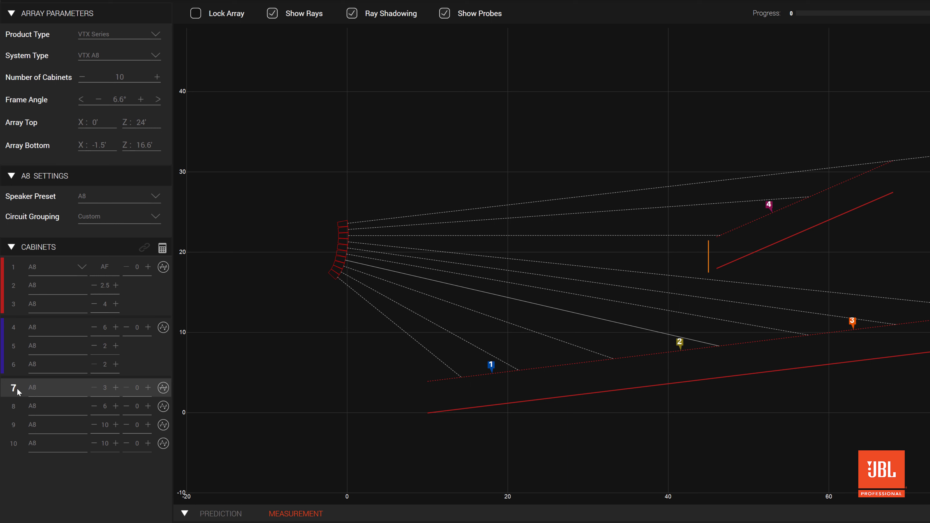
{"action": "left_click", "coordinate": [16, 407], "text": "shift"}
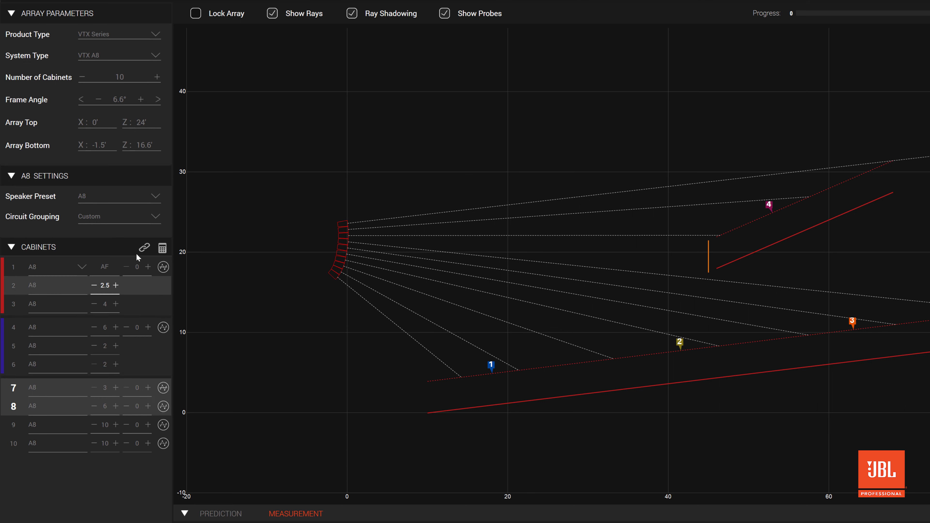
{"action": "left_click", "coordinate": [144, 251]}
{"action": "left_click", "coordinate": [15, 429]}
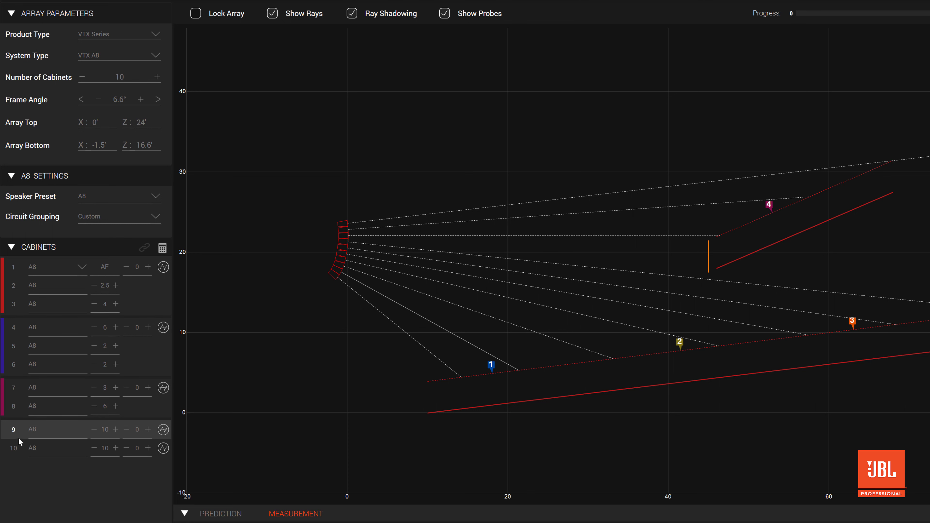
{"action": "left_click", "coordinate": [15, 448], "text": "shift"}
{"action": "left_click", "coordinate": [144, 249]}
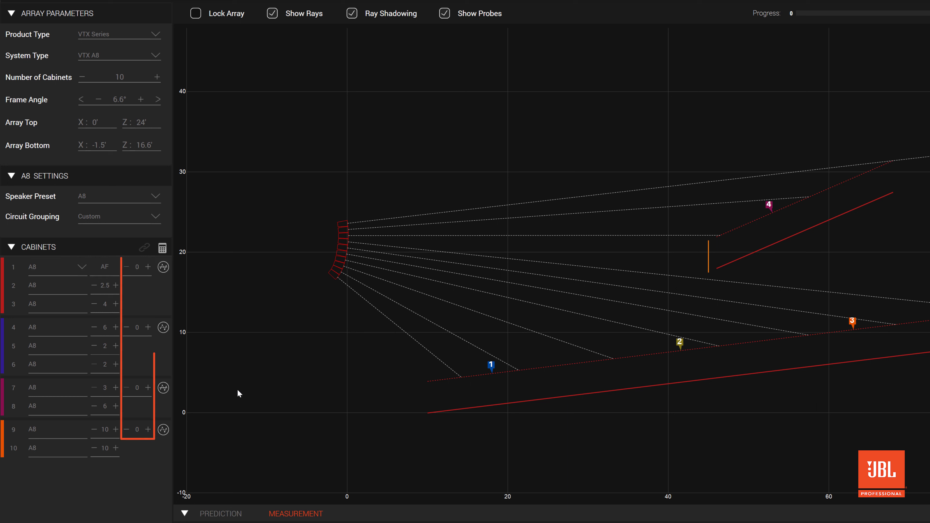
Step: Lower the gain of the circuit containing cabinets 9 and 10 to -3 dB
{"action": "left_click", "coordinate": [127, 429]}
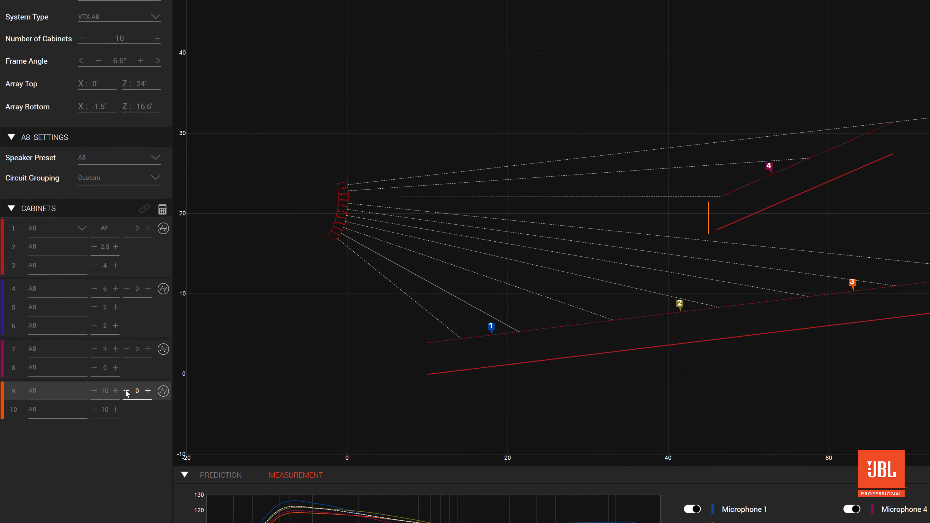
{"action": "left_click", "coordinate": [127, 342]}
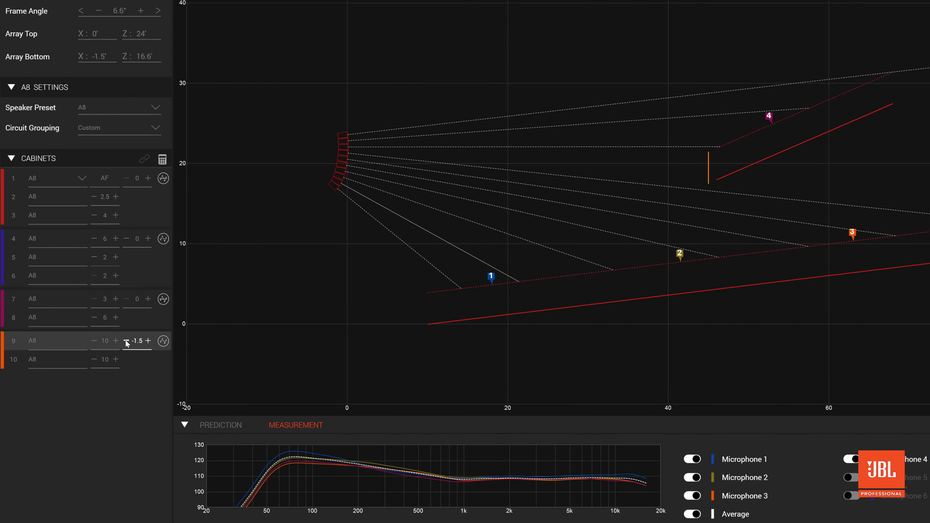
{"action": "left_click", "coordinate": [126, 341]}
{"action": "left_click", "coordinate": [127, 342]}
{"action": "left_click", "coordinate": [127, 341]}
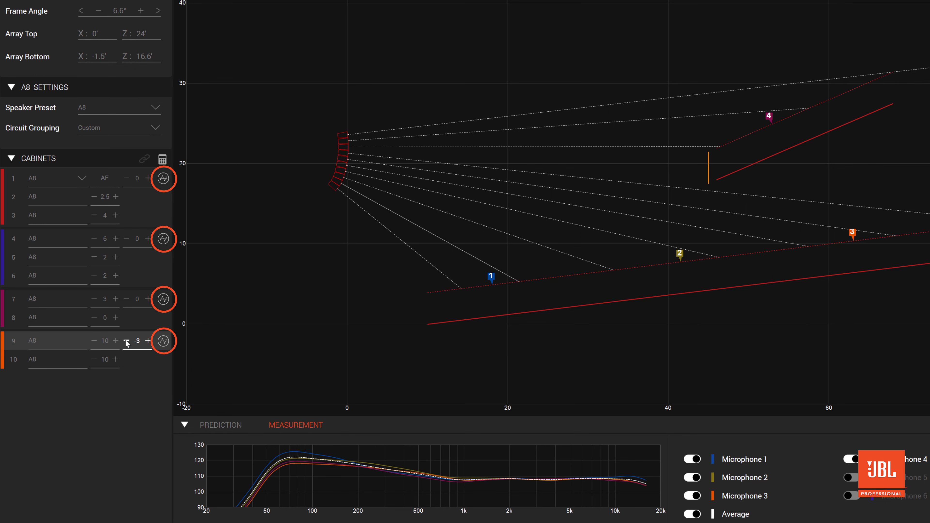
Step: Open the Line Array Control Panel for cabinets 9 and 10 and change the Throw Distance Compensation filter to Parametric EQ
{"action": "left_click", "coordinate": [161, 343]}
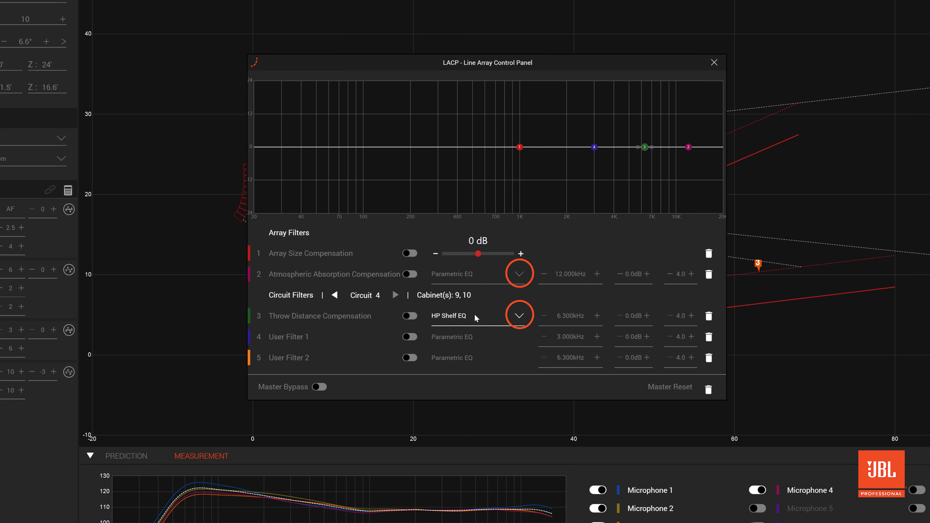
{"action": "left_click", "coordinate": [475, 313]}
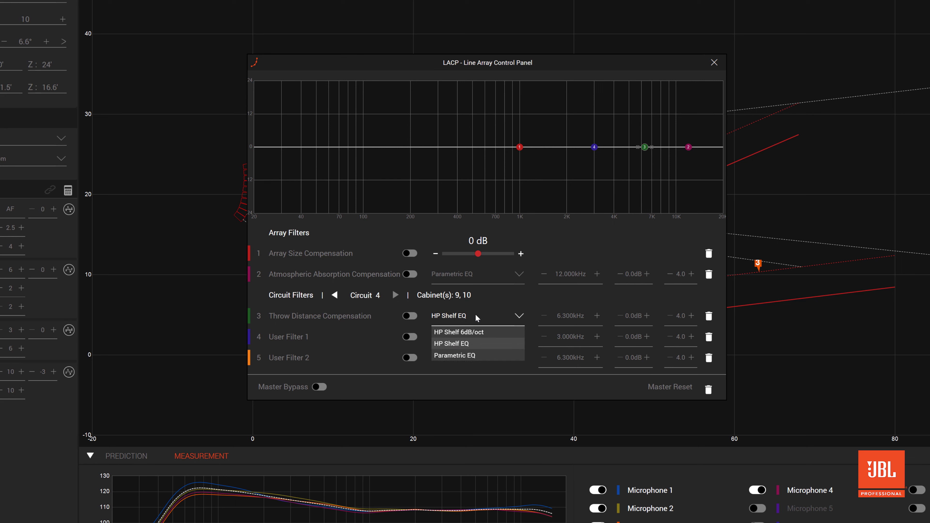
{"action": "left_click", "coordinate": [472, 355]}
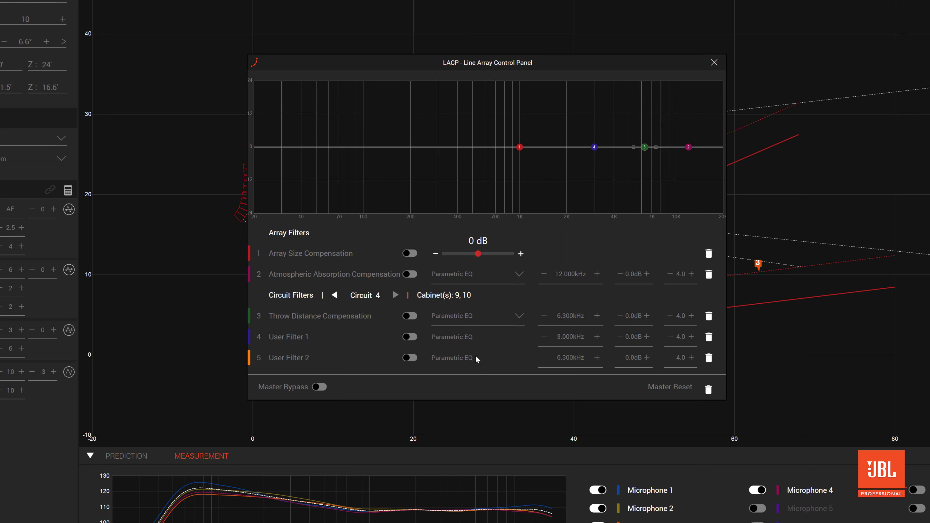
Step: Enable circuit 4's Throw Distance Compensation filter with a frequency of 14 kHz, a gain of -2.5 dB and a Q of 2.0
{"action": "left_click", "coordinate": [413, 318]}
{"action": "left_click", "coordinate": [564, 316]}
{"action": "type", "text": "1400"}
{"action": "key", "text": "Return"}
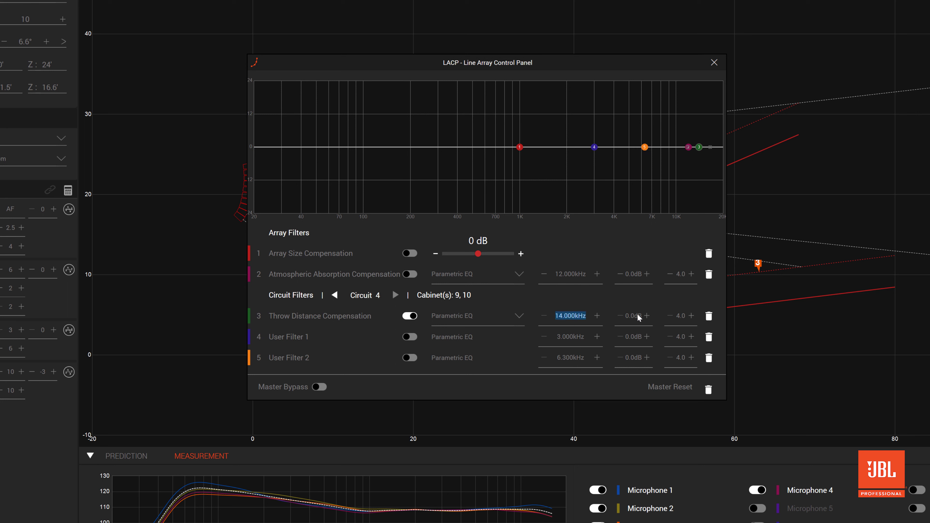
{"action": "left_click", "coordinate": [637, 316]}
{"action": "type", "text": "-2.5"}
{"action": "key", "text": "Return"}
{"action": "left_click", "coordinate": [685, 316]}
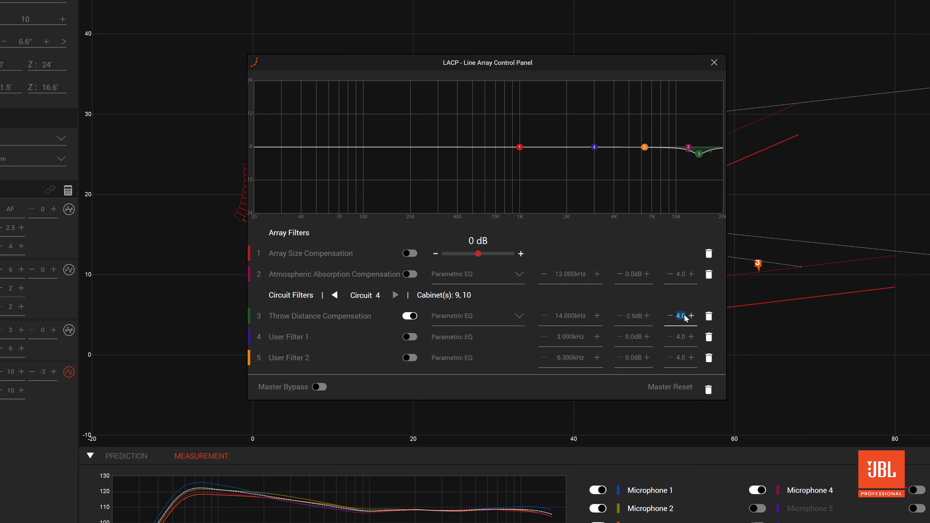
{"action": "type", "text": "2"}
{"action": "key", "text": "Return"}
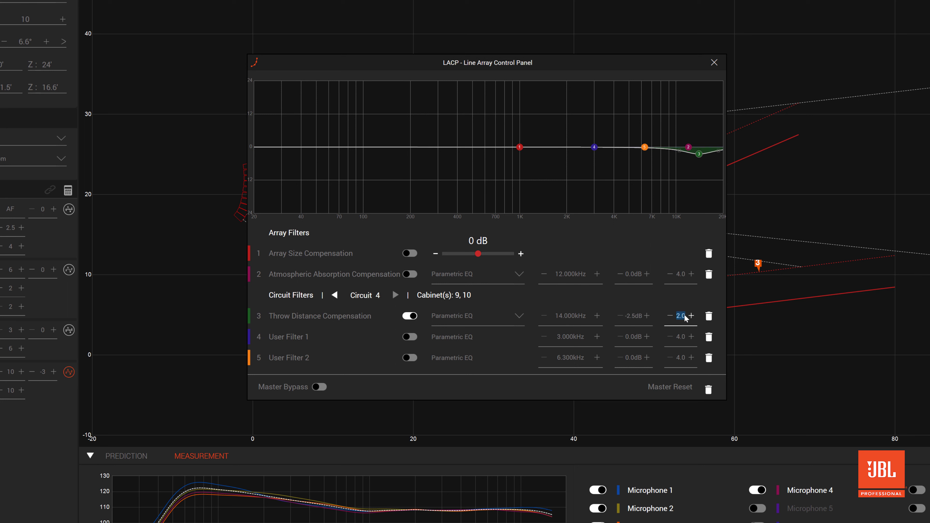
Step: Try Array Size Compensation at -3 dB and return the filter to 0 dB
{"action": "left_click", "coordinate": [411, 254]}
{"action": "mouse_move", "coordinate": [478, 254]}
{"action": "left_mouse_down"}
{"action": "mouse_move", "coordinate": [443, 253]}
{"action": "mouse_move", "coordinate": [471, 253]}
{"action": "left_mouse_up"}
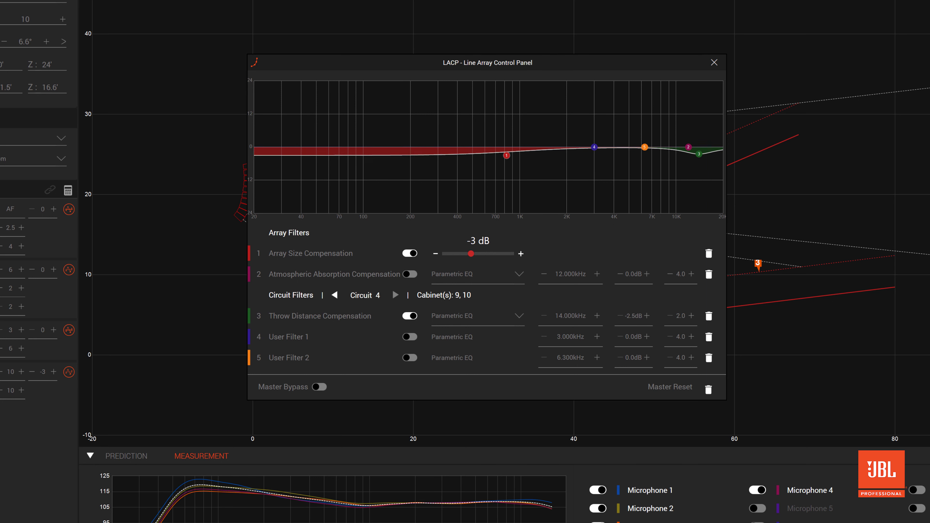
{"action": "left_click_drag", "start_coordinate": [507, 155], "coordinate": [519, 147]}
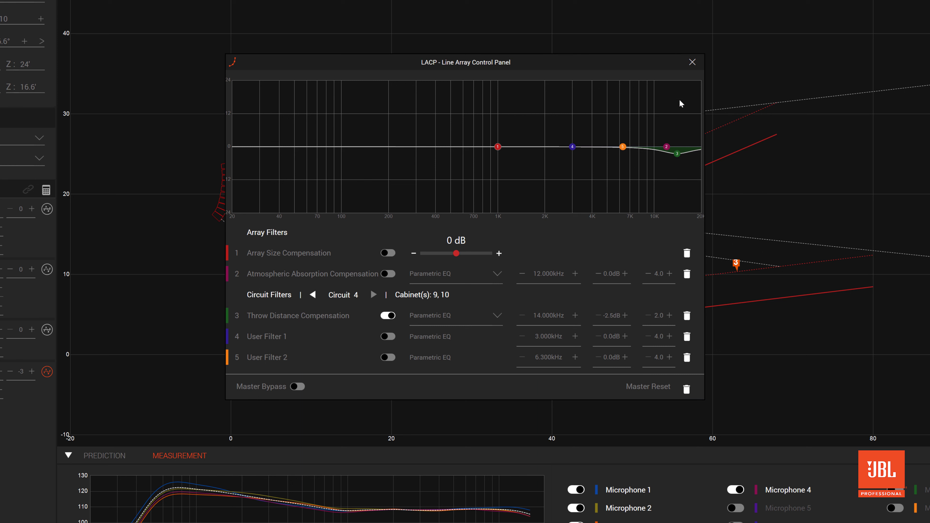
Step: Close the Line Array Control Panel and set the A8 speaker preset to A8 80
{"action": "left_click", "coordinate": [693, 67]}
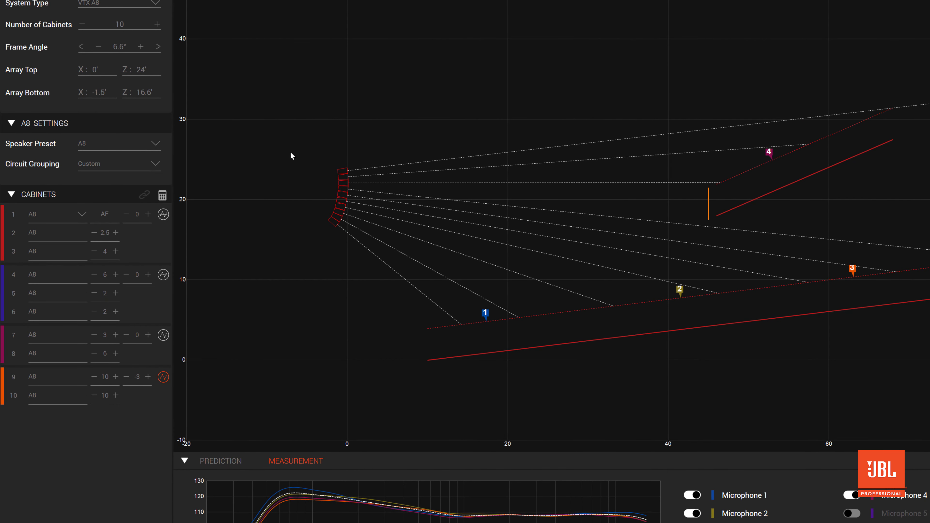
{"action": "left_click", "coordinate": [144, 150]}
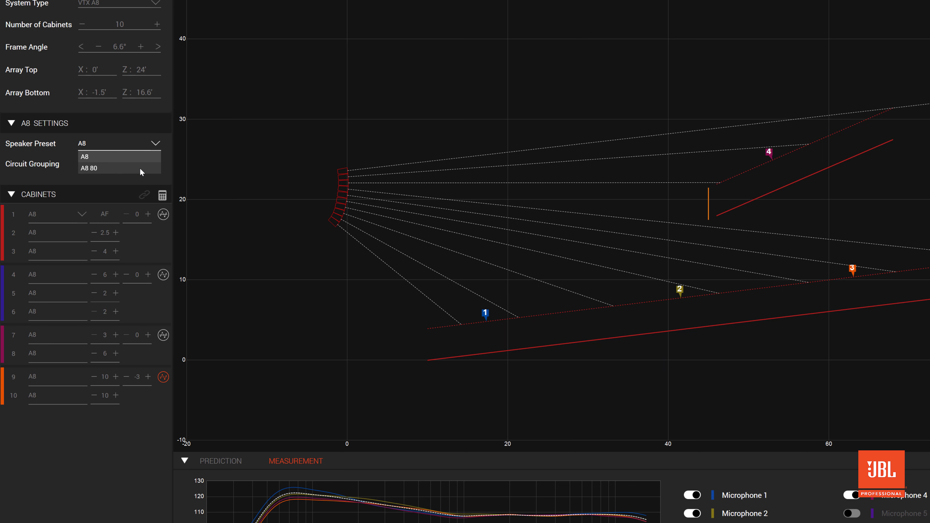
{"action": "left_click", "coordinate": [140, 168]}
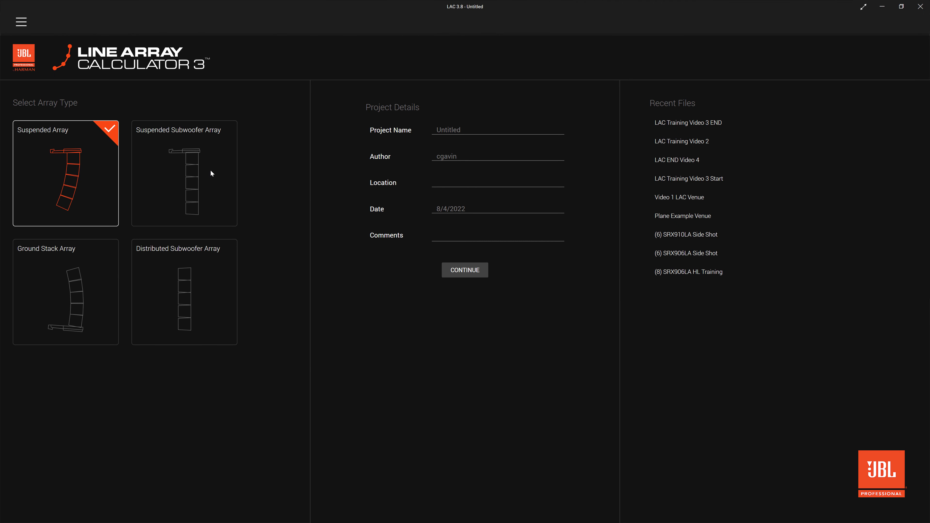
Step: Create a new Suspended Subwoofer Array project and open its mapping view
{"action": "left_click", "coordinate": [211, 173]}
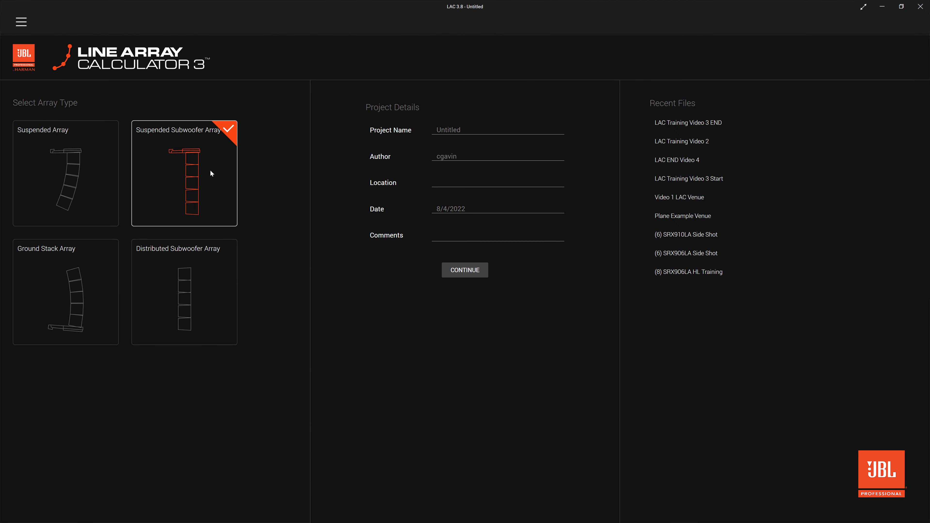
{"action": "left_click", "coordinate": [467, 276]}
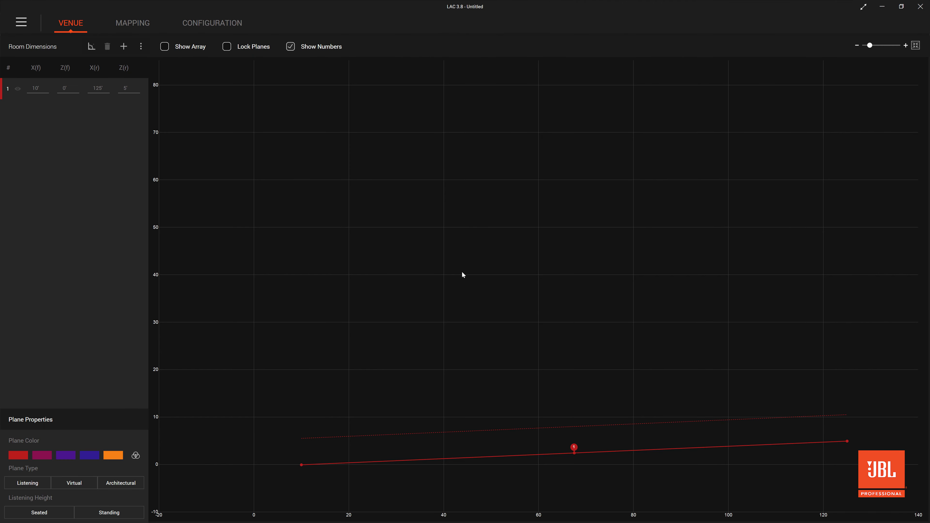
{"action": "left_click", "coordinate": [132, 23]}
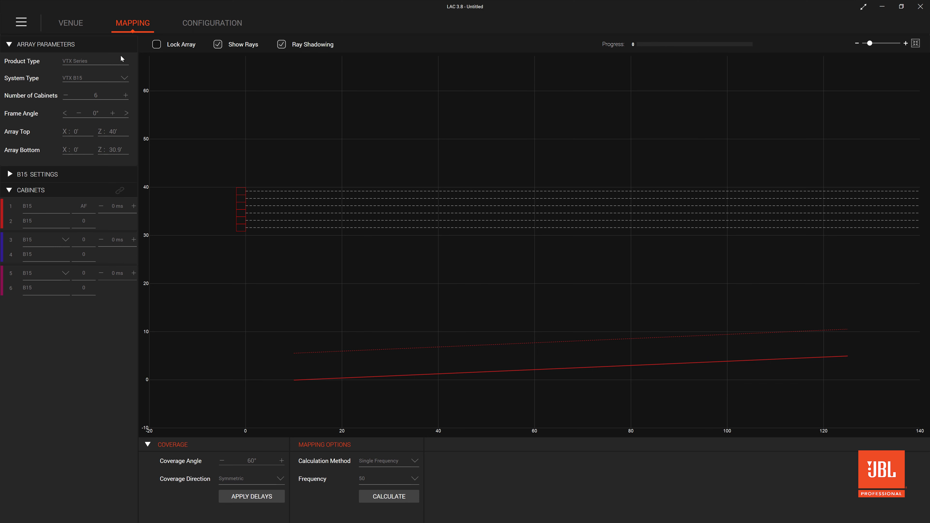
Step: Set the system type to the B28 subwoofer and the number of cabinets to 7
{"action": "left_click", "coordinate": [103, 78]}
{"action": "left_click", "coordinate": [87, 94]}
{"action": "left_click", "coordinate": [125, 96]}
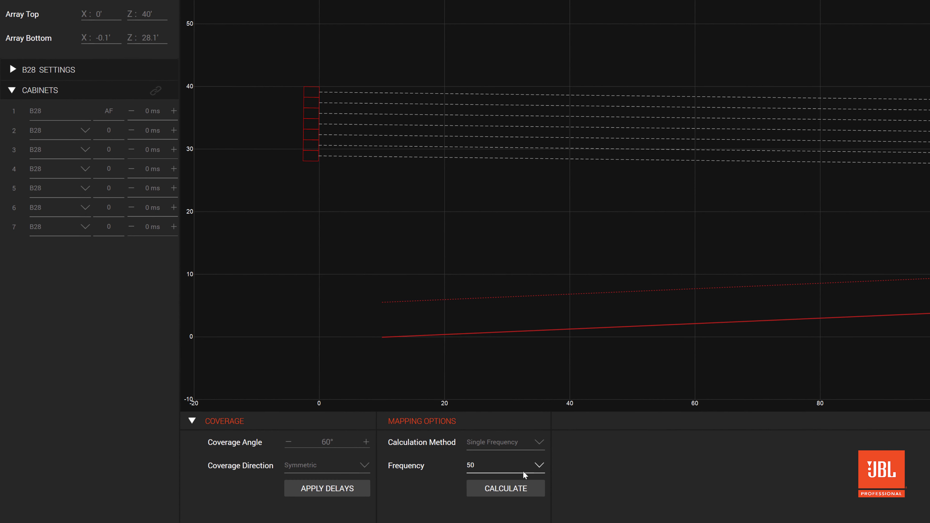
Step: Calculate the array's coverage map with the Single Frequency method at 63 Hz
{"action": "left_click", "coordinate": [537, 449]}
{"action": "left_click", "coordinate": [537, 451]}
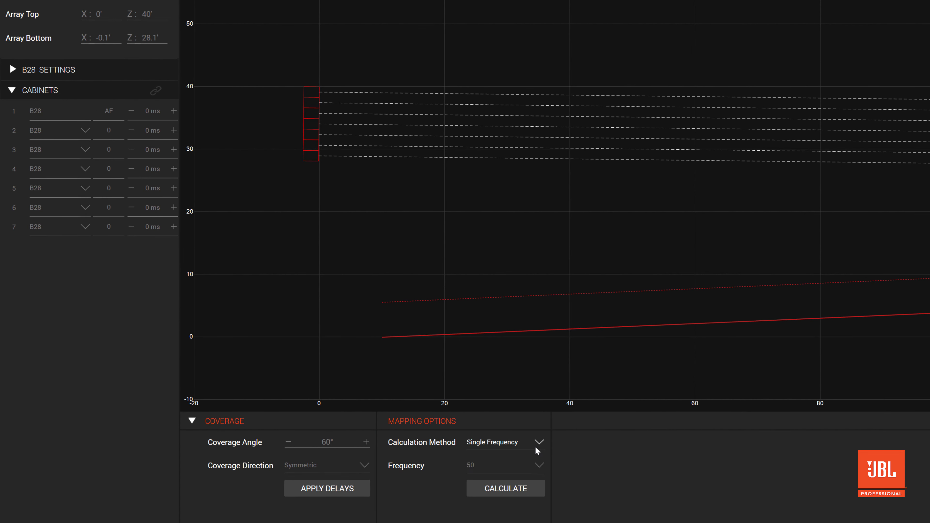
{"action": "left_click", "coordinate": [538, 467]}
{"action": "left_click", "coordinate": [479, 319]}
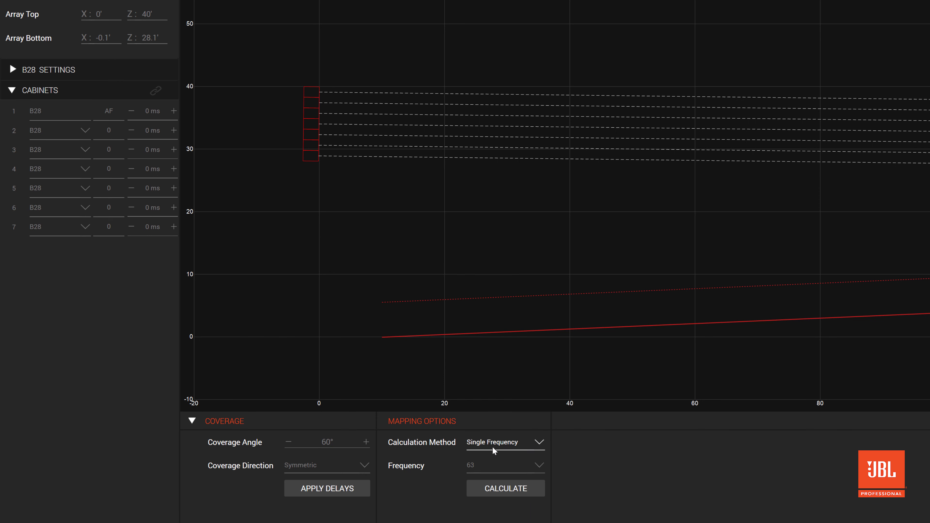
{"action": "left_click", "coordinate": [502, 490]}
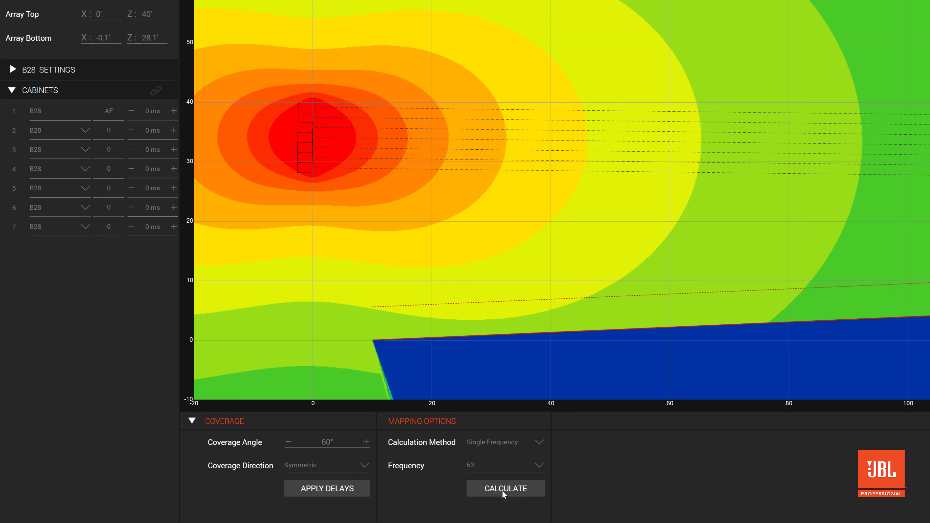
Step: Apply delays for a 90° coverage angle directed Down and recalculate the coverage map
{"action": "double_click", "coordinate": [327, 443]}
{"action": "type", "text": "90"}
{"action": "key", "text": "Return"}
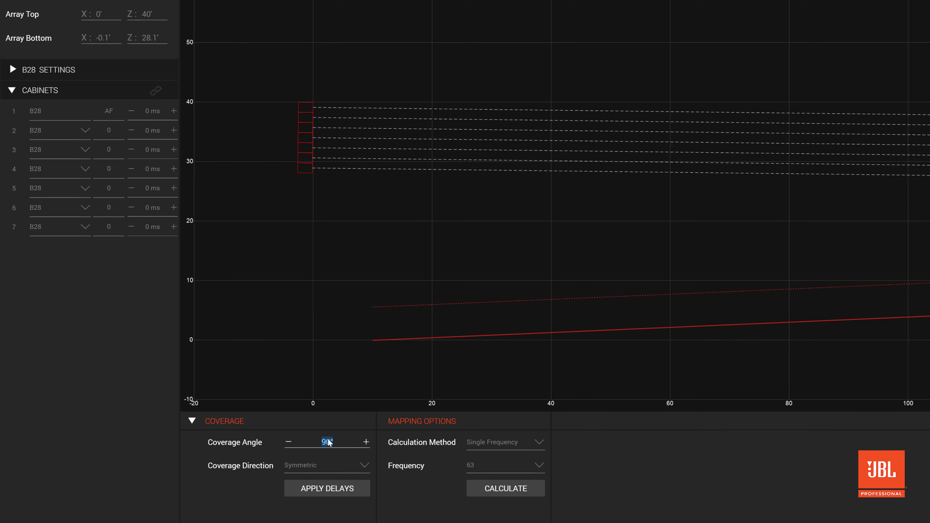
{"action": "left_click", "coordinate": [358, 464]}
{"action": "left_click", "coordinate": [296, 503]}
{"action": "left_click", "coordinate": [303, 490]}
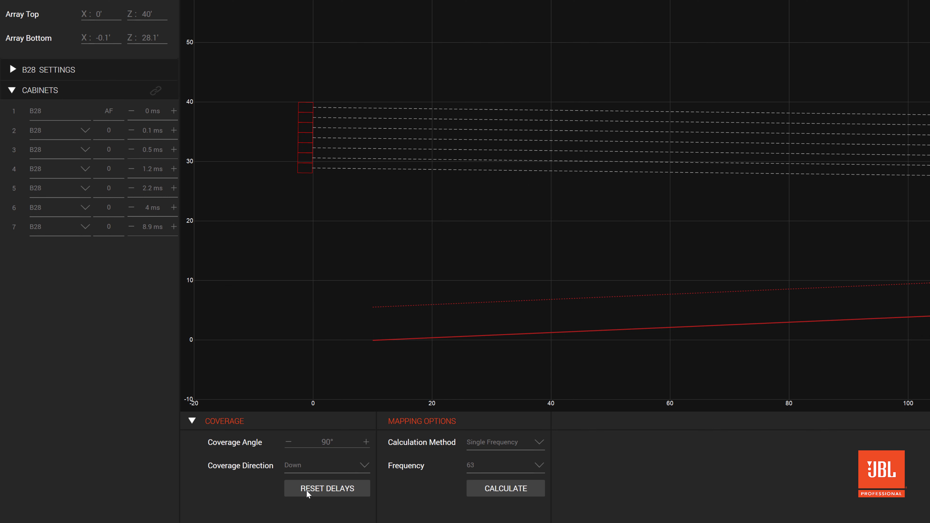
{"action": "left_click", "coordinate": [474, 487]}
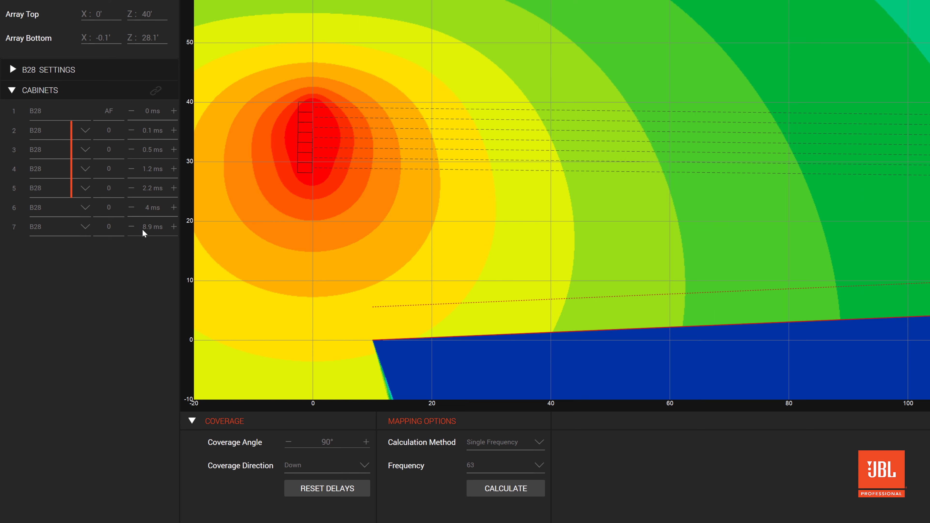
Step: Change cabinets 2, 4 and 6 to B28 - REAR and recalculate the coverage map
{"action": "left_click", "coordinate": [83, 131]}
{"action": "left_click", "coordinate": [56, 158]}
{"action": "left_click", "coordinate": [84, 170]}
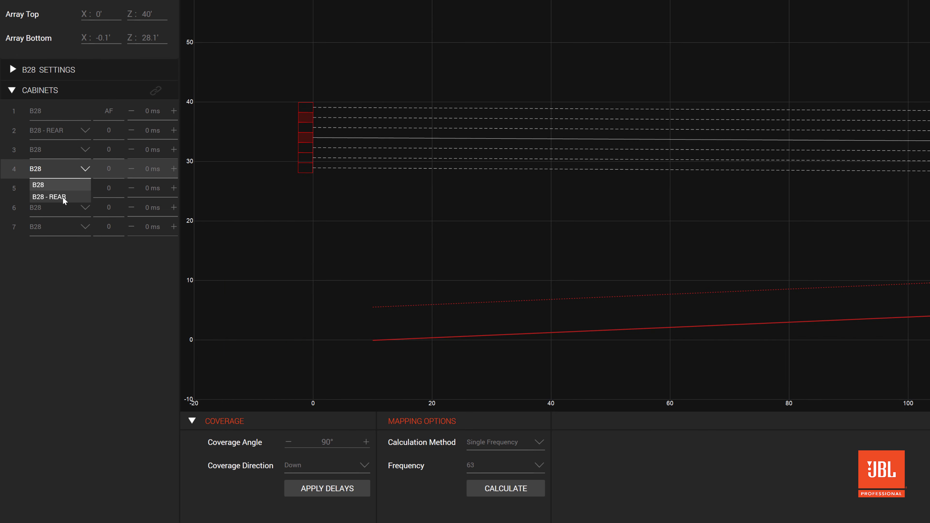
{"action": "left_click", "coordinate": [63, 198]}
{"action": "left_click", "coordinate": [83, 208]}
{"action": "left_click", "coordinate": [65, 236]}
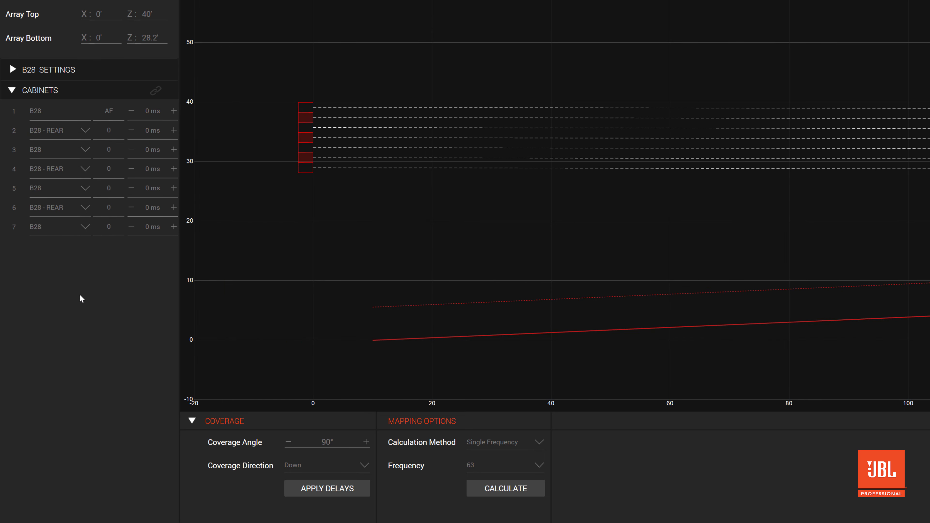
{"action": "left_click", "coordinate": [488, 487]}
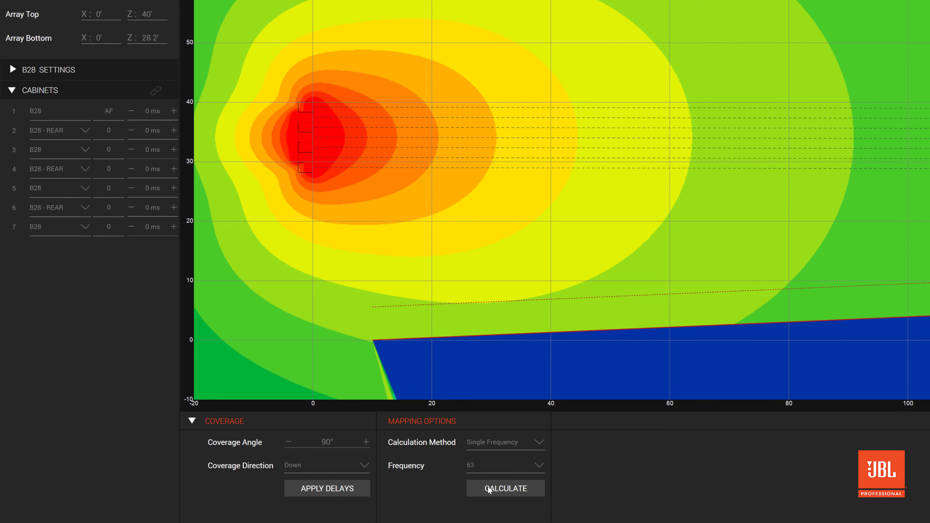